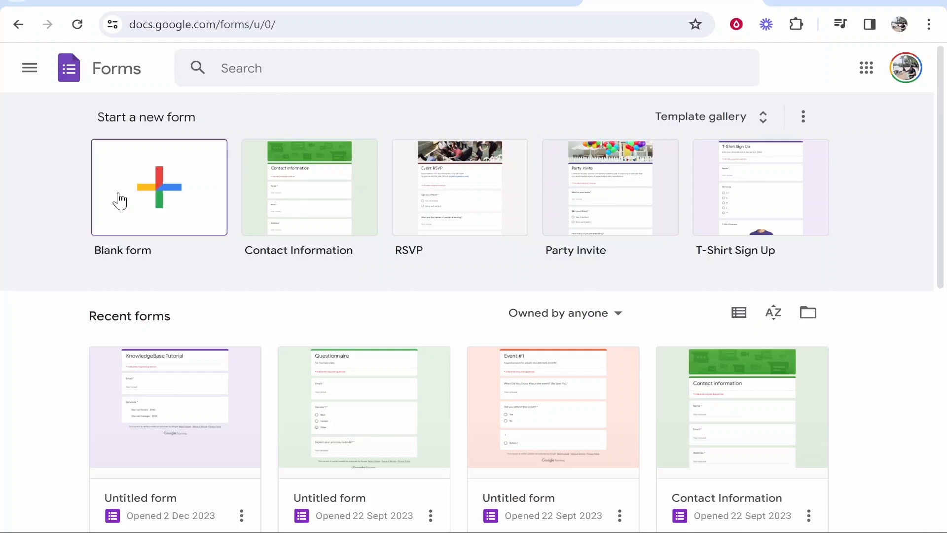
# - Create a new blank form and turn on the setting that makes it a quiz
pyautogui.click(156, 202)
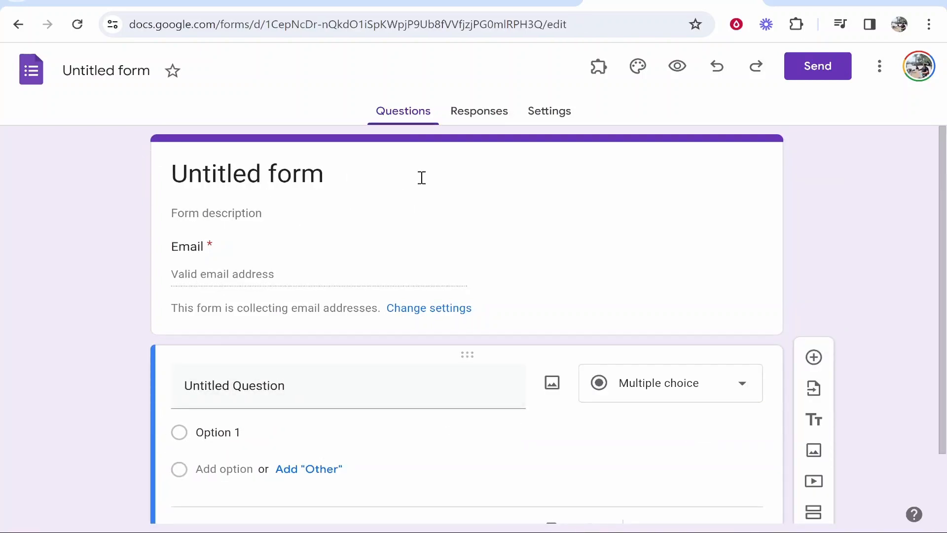
pyautogui.click(539, 113)
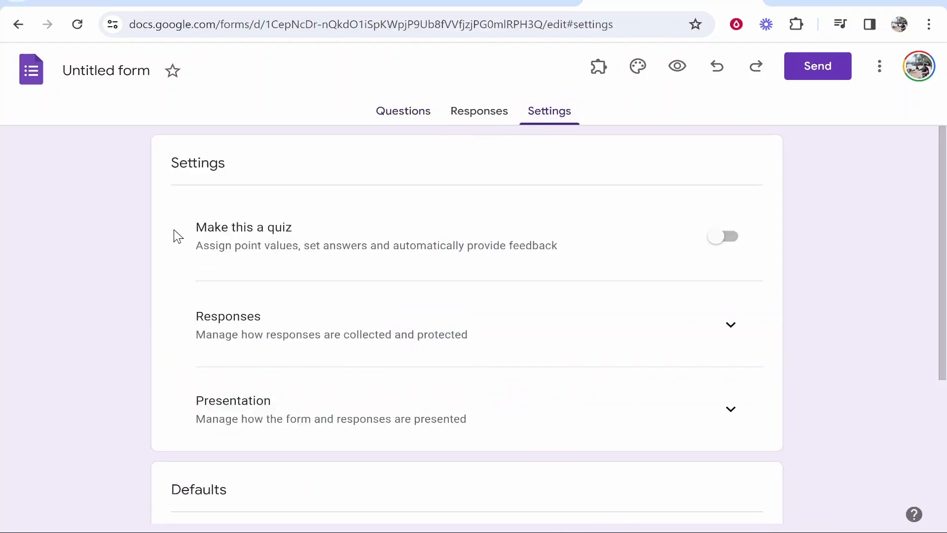
pyautogui.moveTo(176, 235); pyautogui.dragTo(323, 231)
pyautogui.click(312, 231)
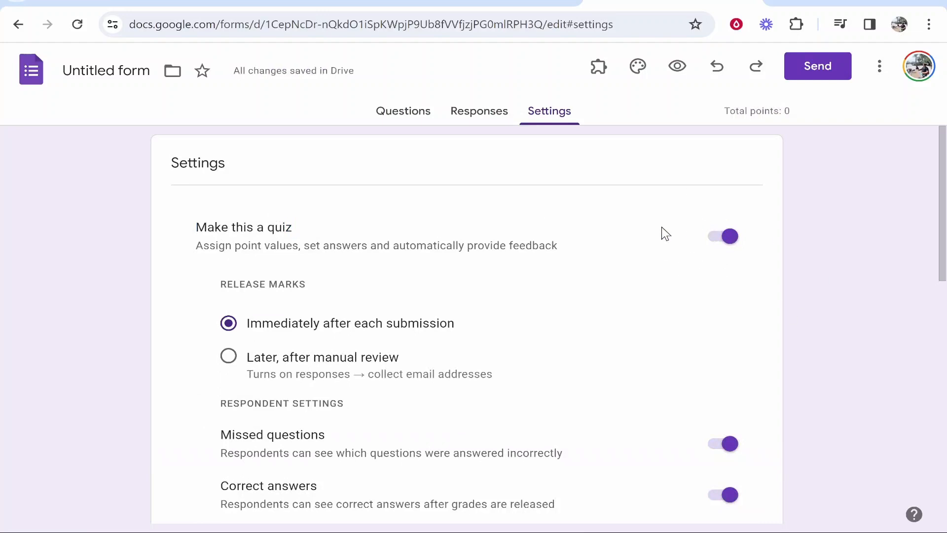
# - Review the quiz's mark release and respondent settings, and set the default question point value to 1 point
pyautogui.scroll(-2, 259, 248)
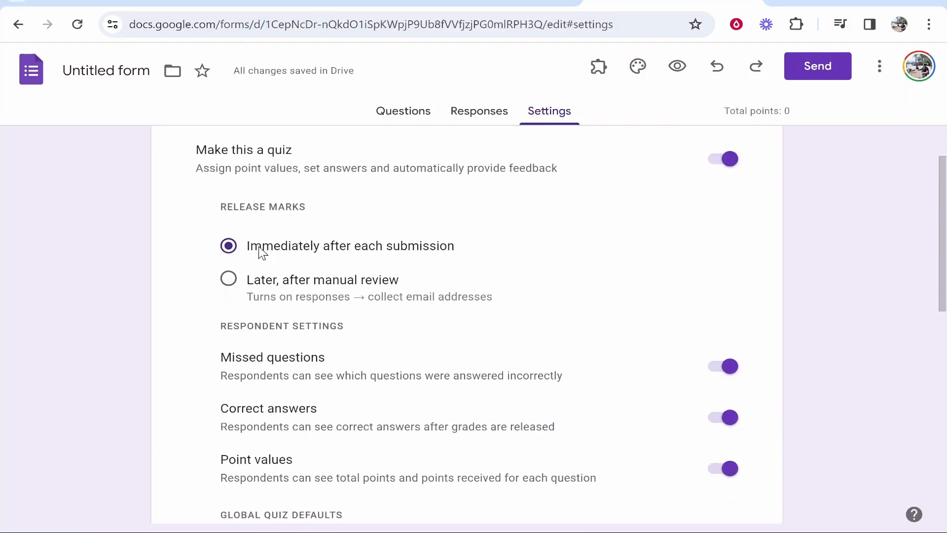
pyautogui.moveTo(217, 213); pyautogui.dragTo(319, 219)
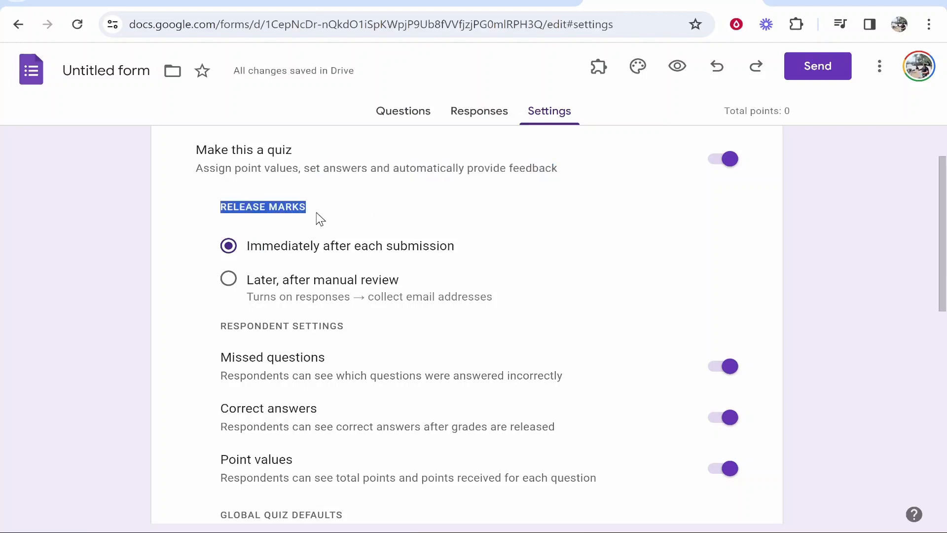
pyautogui.click(263, 207)
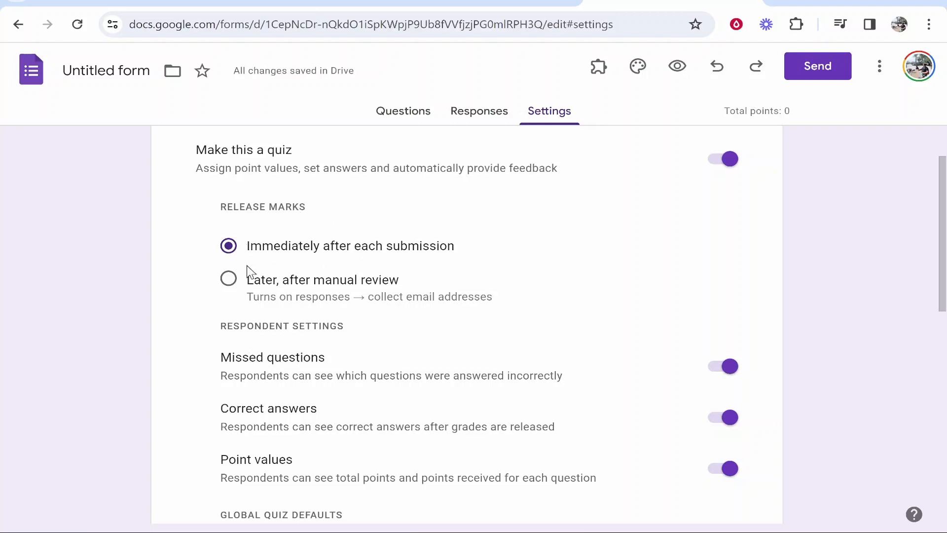
pyautogui.moveTo(465, 246); pyautogui.dragTo(249, 248)
pyautogui.click(293, 247)
pyautogui.scroll(-2, 264, 342)
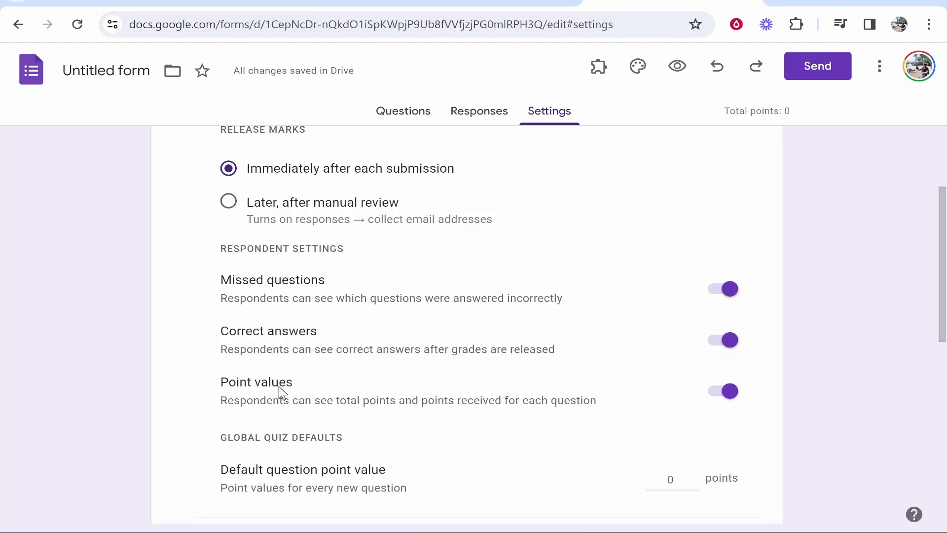
pyautogui.scroll(-1, 272, 395)
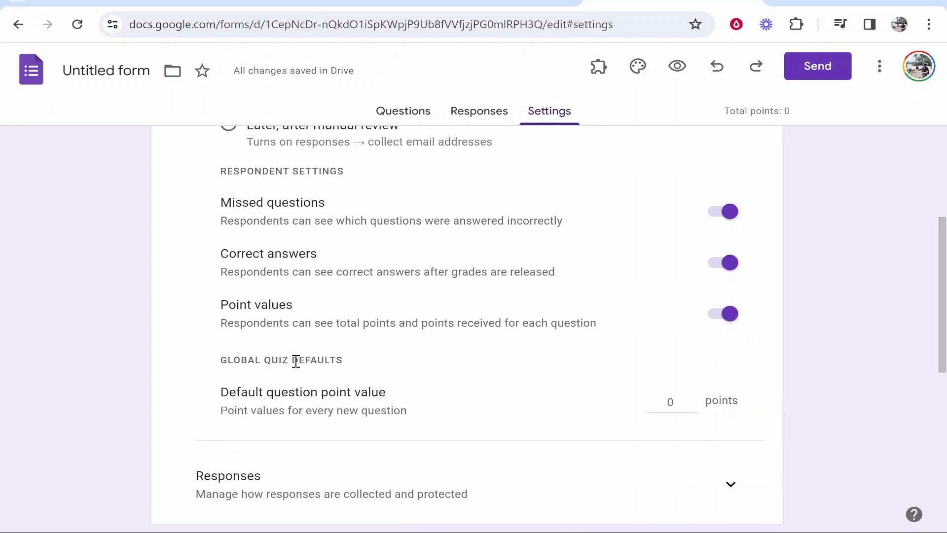
pyautogui.click(657, 399)
pyautogui.write('1')
pyautogui.click(773, 364)
# - In the response settings, check the email collection options and set sending responders a copy of their response to Always
pyautogui.scroll(-2, 785, 338)
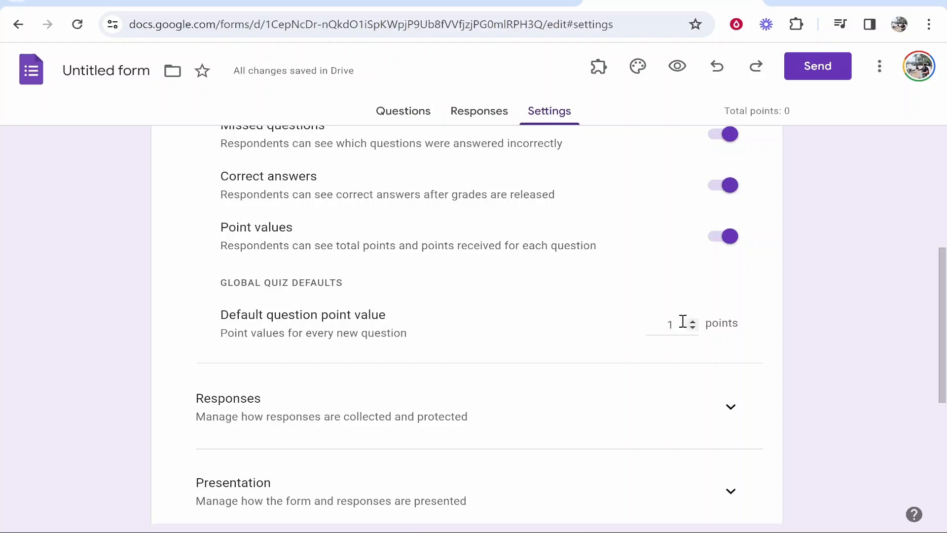
pyautogui.scroll(-2, 614, 375)
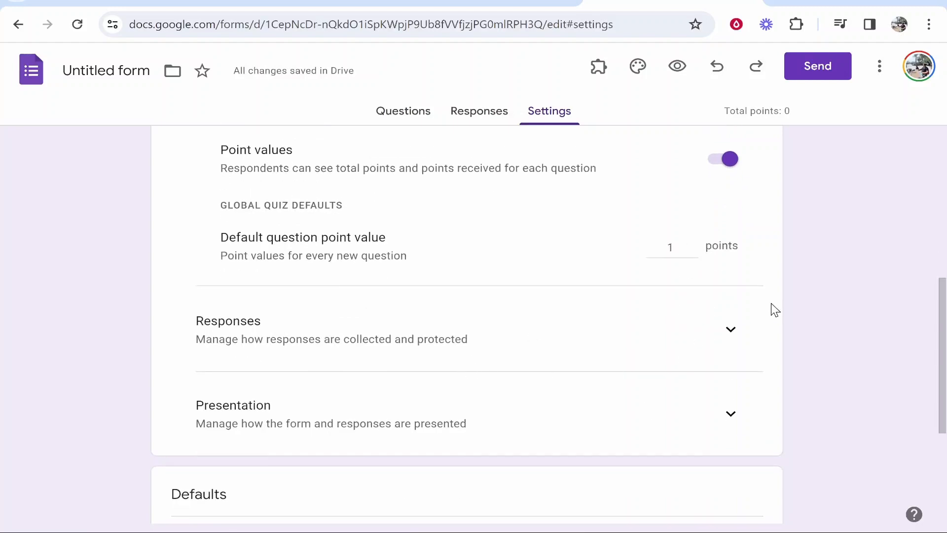
pyautogui.click(732, 329)
pyautogui.scroll(-2, 604, 325)
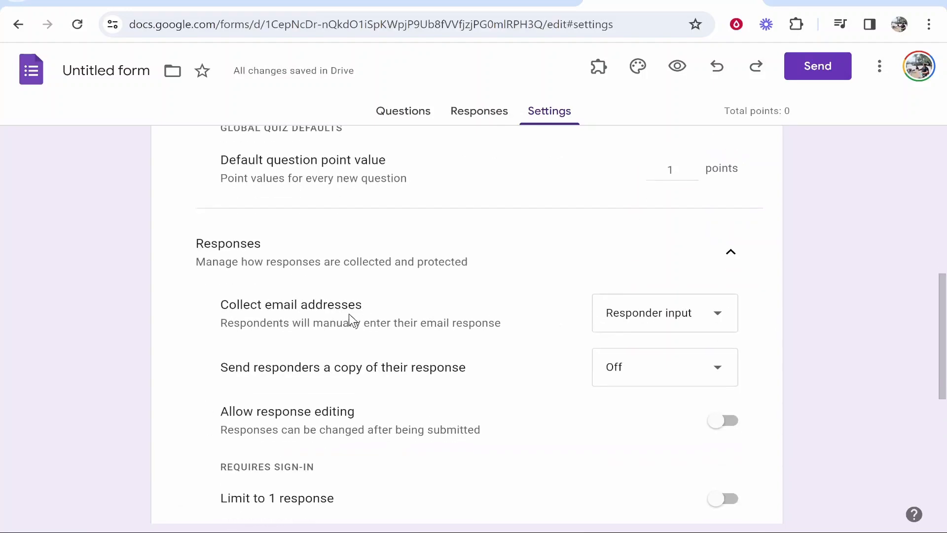
pyautogui.click(661, 316)
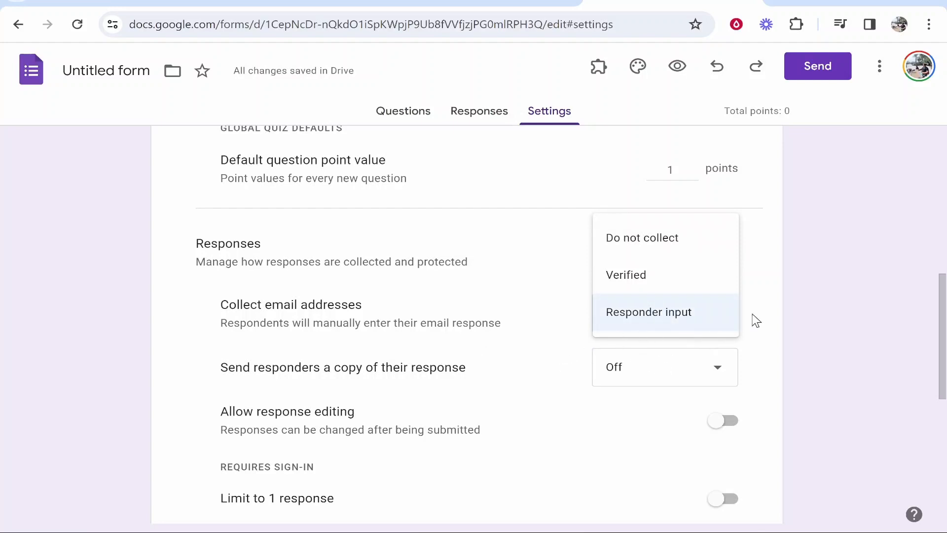
pyautogui.click(776, 314)
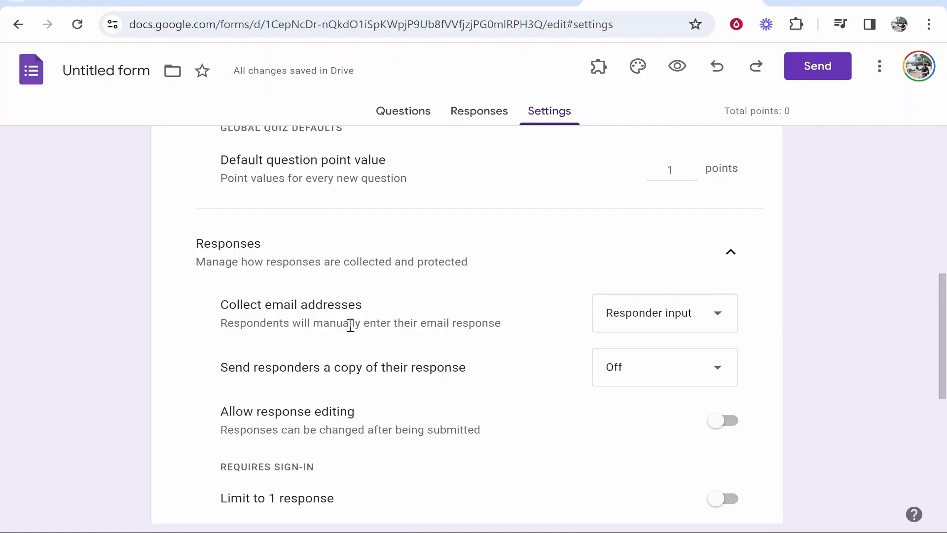
pyautogui.moveTo(220, 366); pyautogui.dragTo(474, 356)
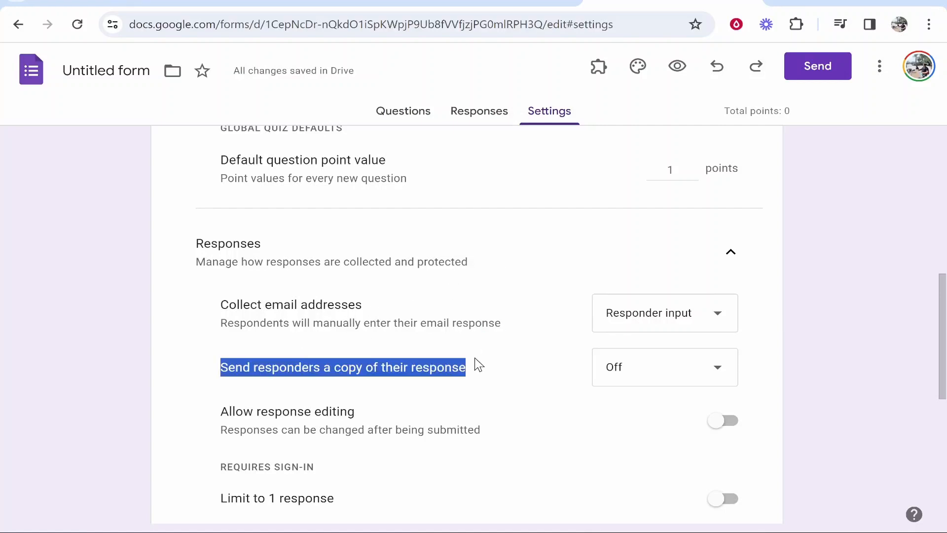
pyautogui.click(482, 361)
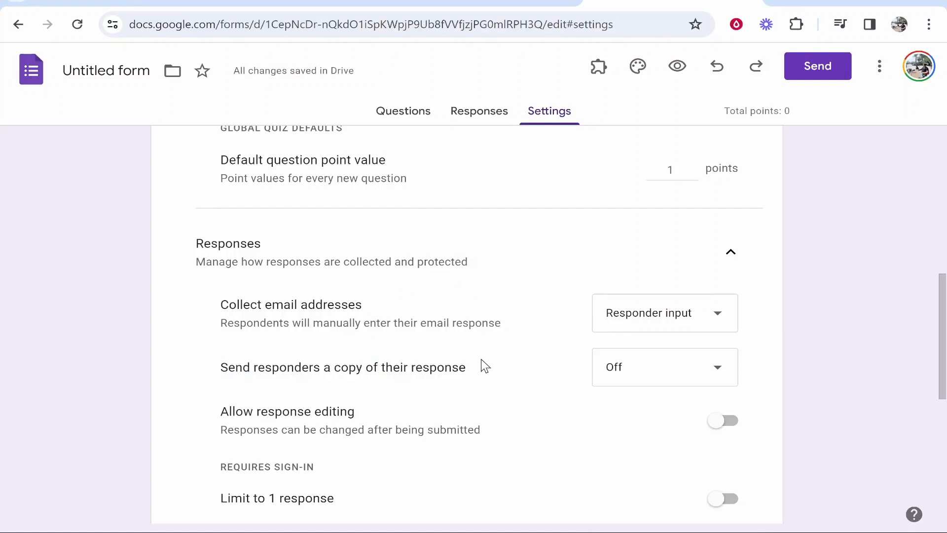
pyautogui.click(700, 371)
pyautogui.click(621, 436)
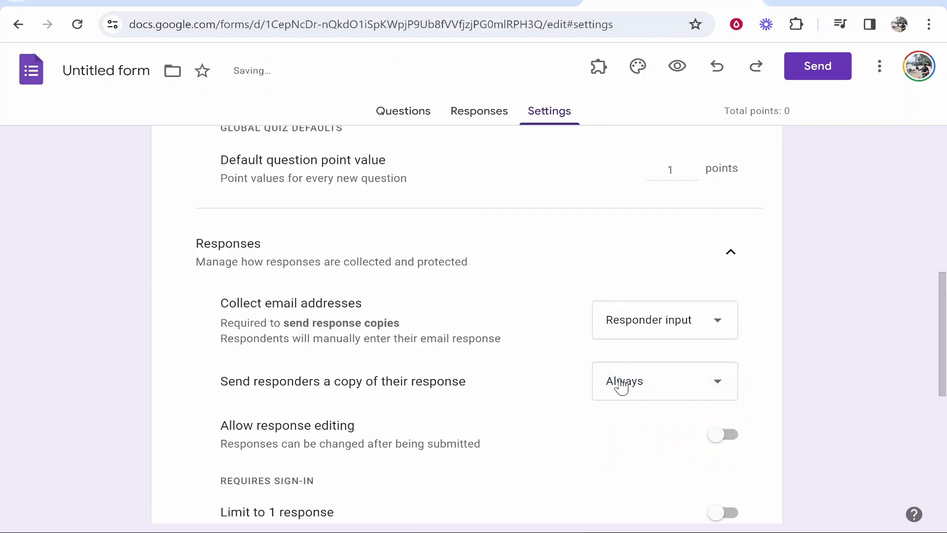
# - Turn on the limit of 1 response per respondent in the response settings
pyautogui.scroll(-2, 602, 390)
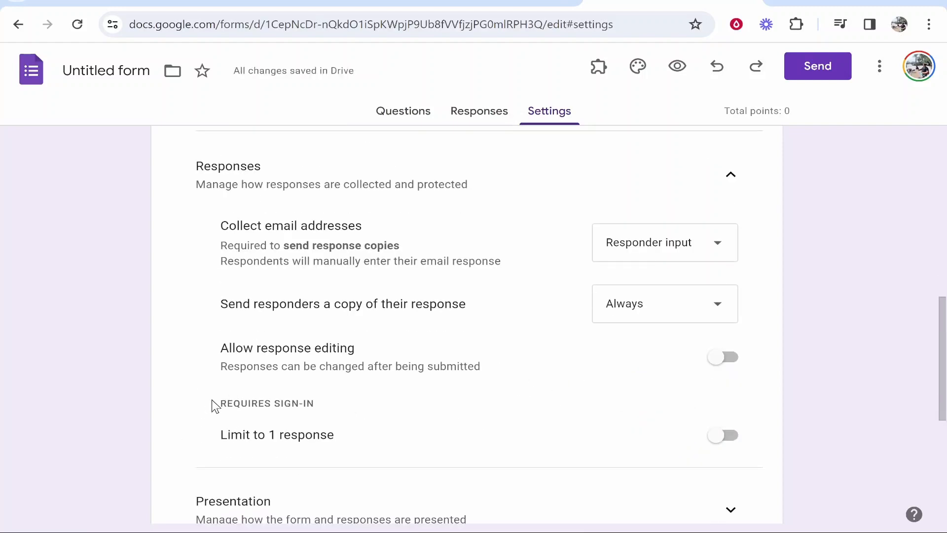
pyautogui.moveTo(218, 438); pyautogui.dragTo(338, 439)
pyautogui.click(404, 445)
pyautogui.moveTo(312, 403); pyautogui.dragTo(274, 403)
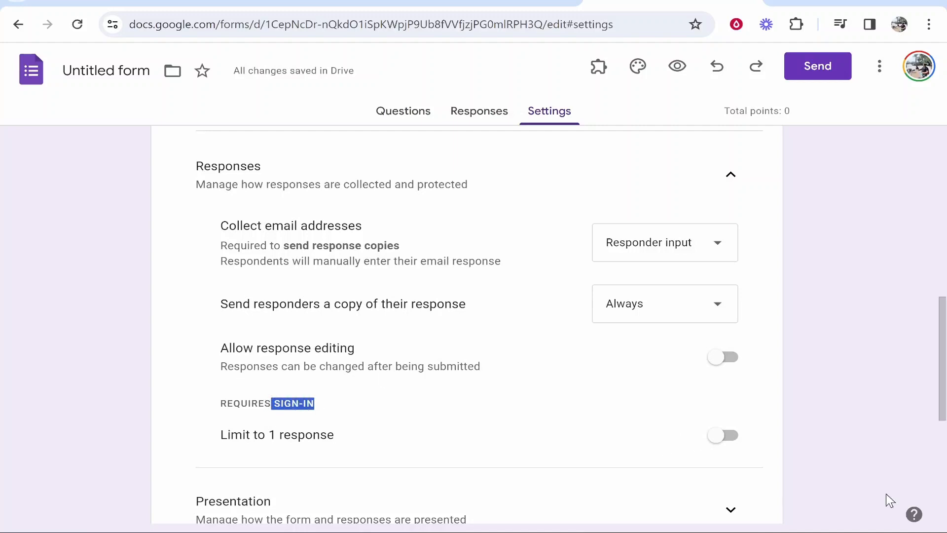
pyautogui.click(719, 440)
pyautogui.click(721, 439)
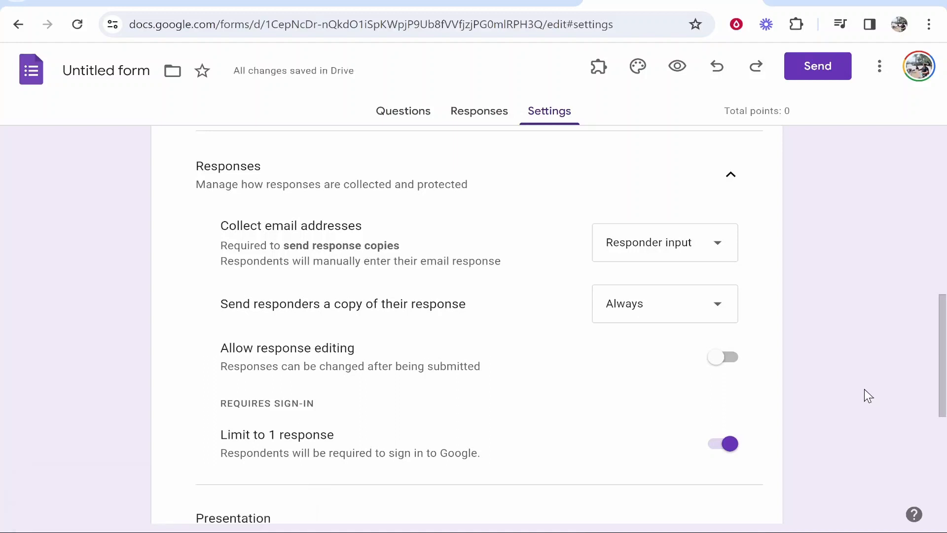
# - Turn on the progress bar in the presentation settings and look through the remaining after-submission and restriction options
pyautogui.scroll(-2, 873, 360)
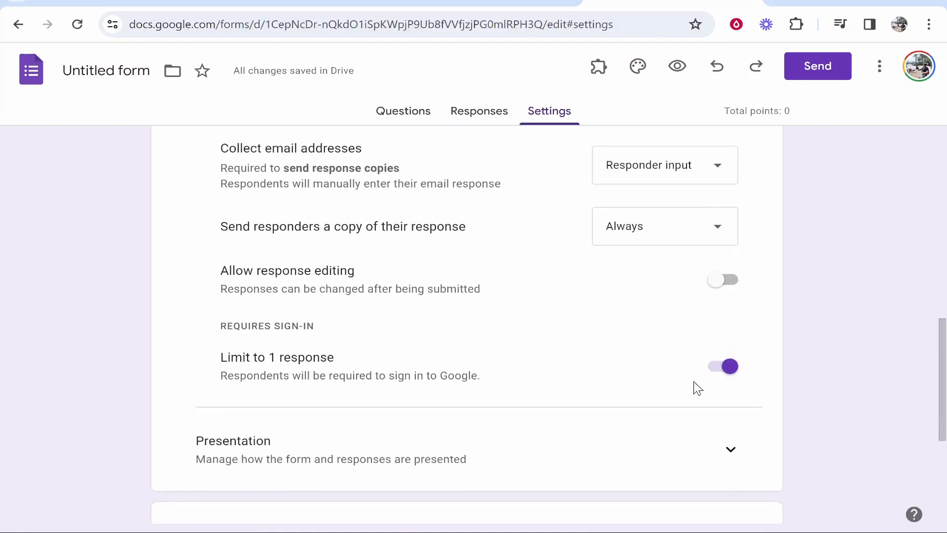
pyautogui.click(740, 453)
pyautogui.scroll(-4, 698, 450)
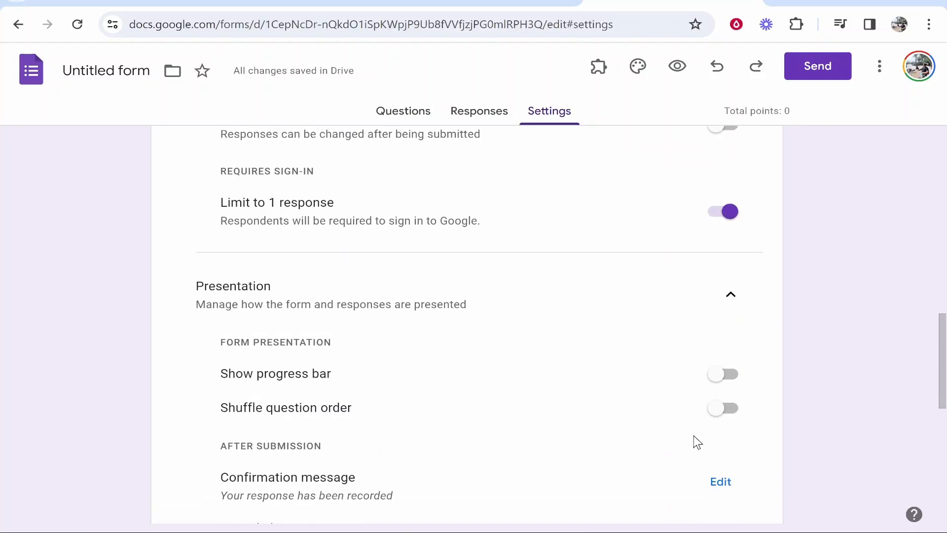
pyautogui.scroll(-2, 694, 436)
pyautogui.click(730, 298)
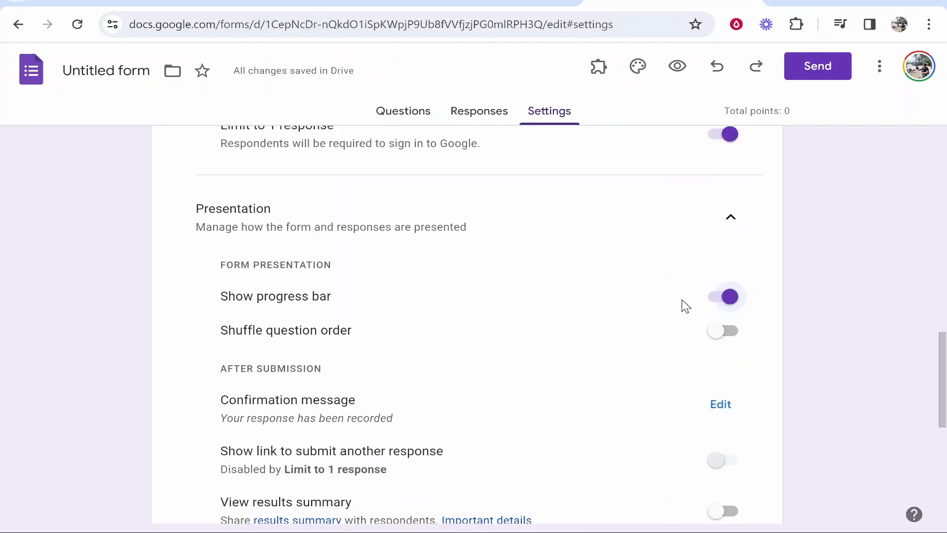
pyautogui.scroll(-2, 738, 319)
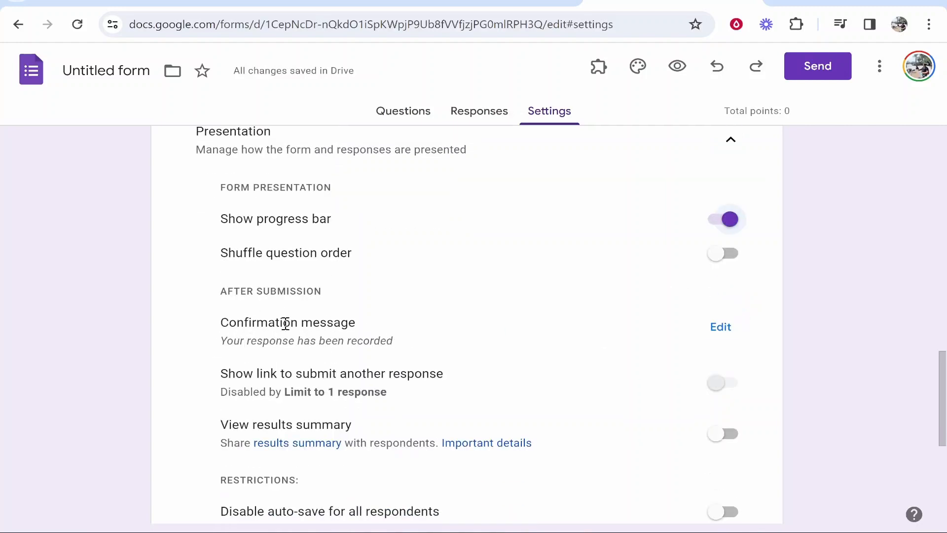
pyautogui.scroll(-2, 406, 345)
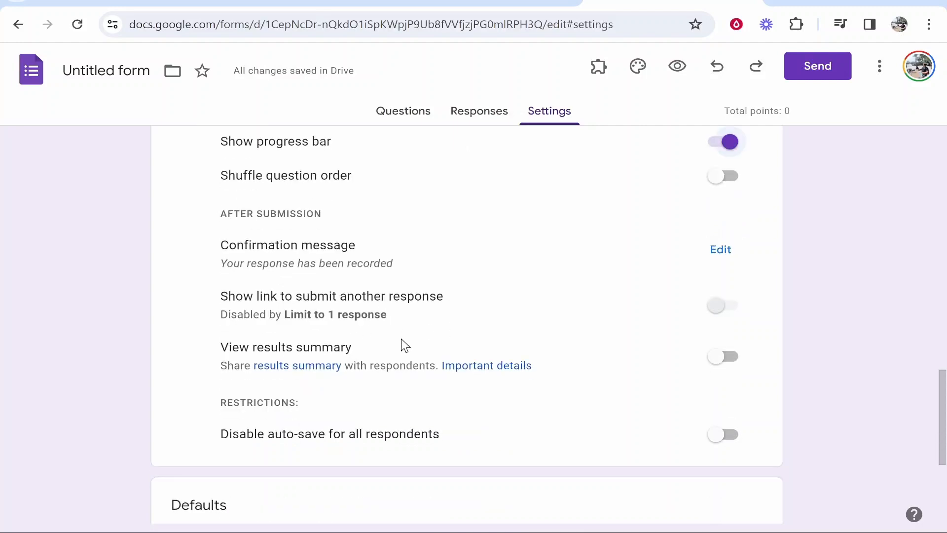
pyautogui.scroll(-4, 601, 384)
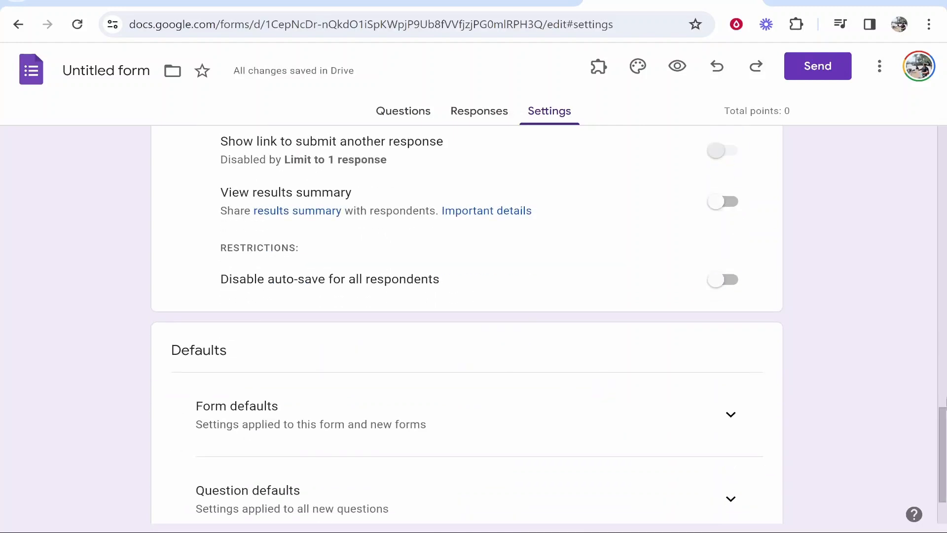
# - Return to the form's questions and replace the form title with "YouTube Quiz"
pyautogui.moveTo(944, 417); pyautogui.dragTo(924, 111)
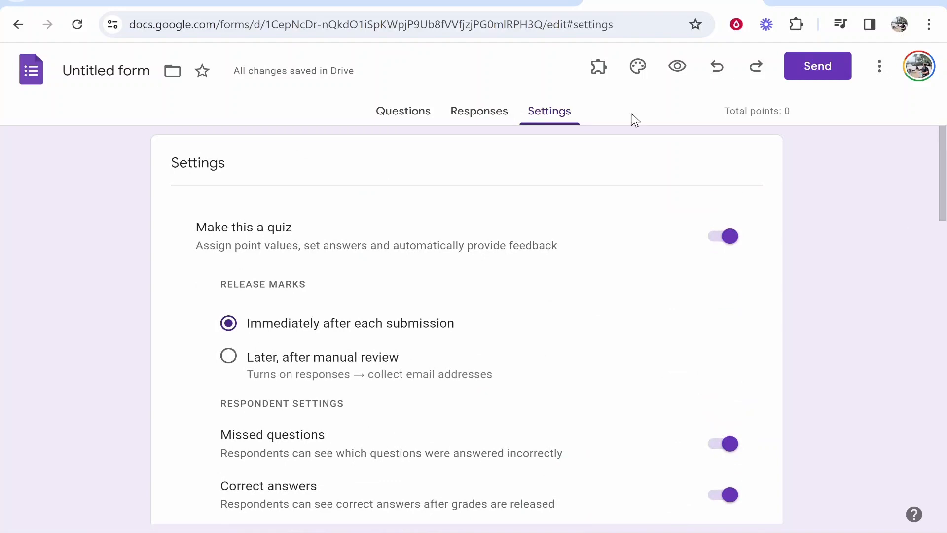
pyautogui.click(420, 109)
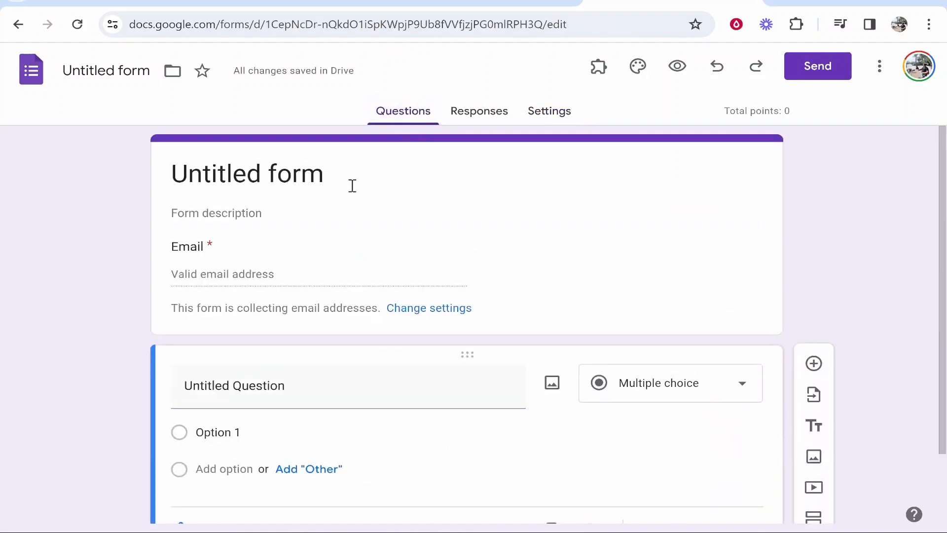
pyautogui.moveTo(390, 170); pyautogui.dragTo(187, 153)
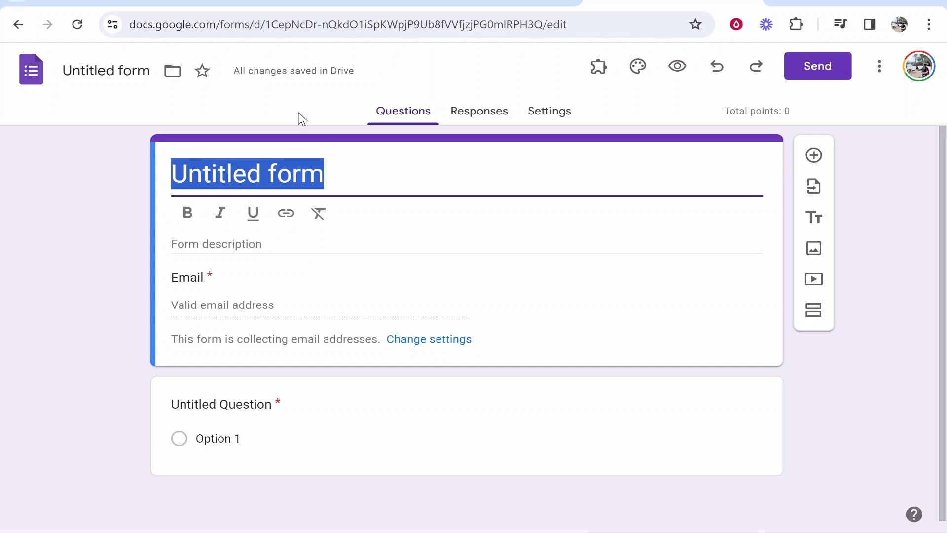
pyautogui.write('YouTube S')
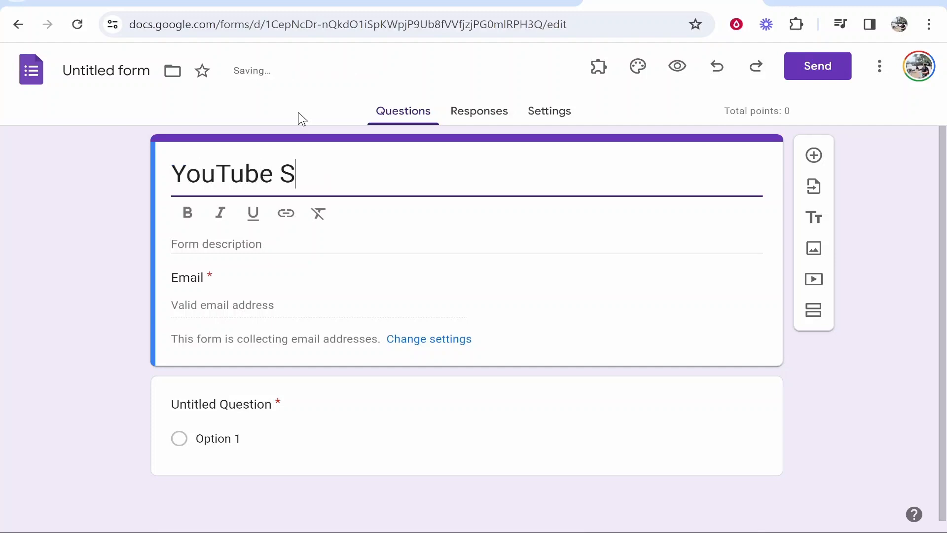
pyautogui.press('BackSpace')
pyautogui.write('Quiz')
# - Enter the form description "This quiz will ask questions about YouTube."
pyautogui.click(242, 246)
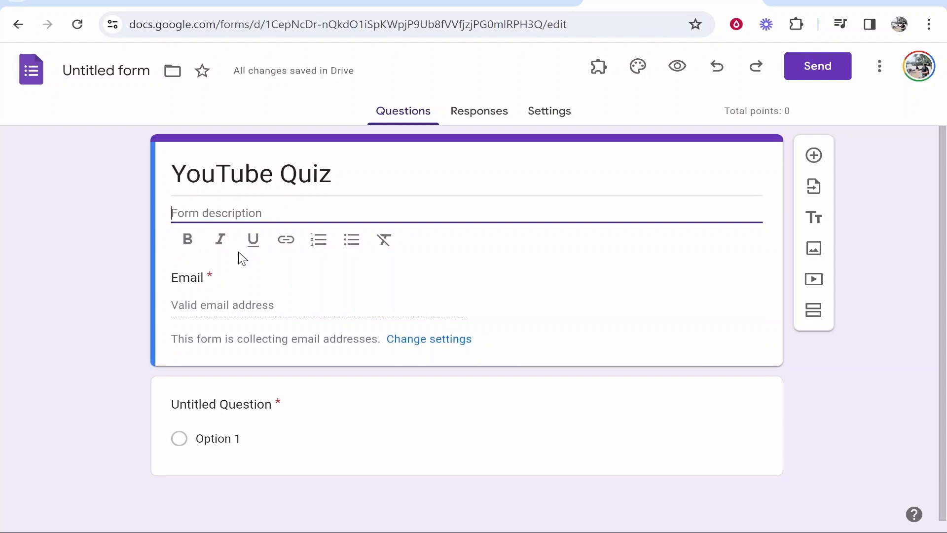
pyautogui.write('T')
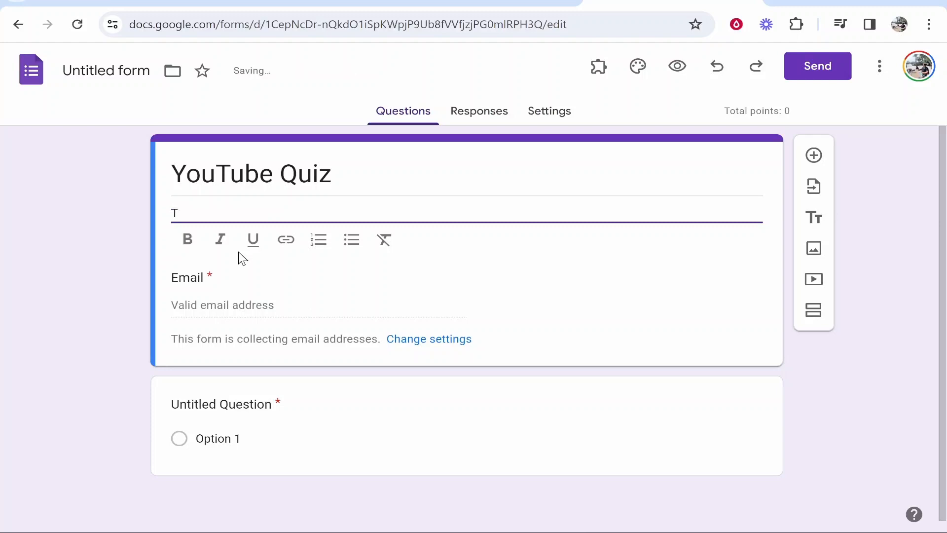
pyautogui.write('his quiz will ask w')
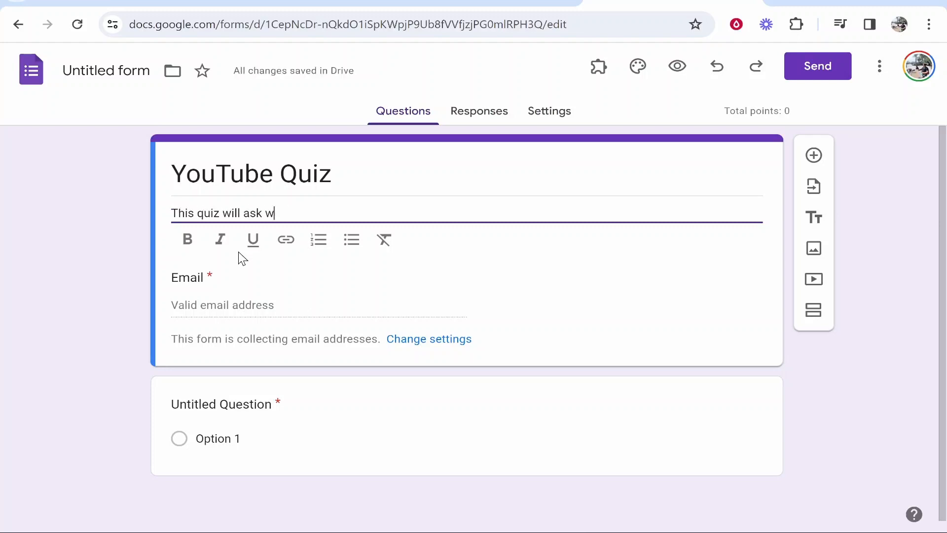
pyautogui.press('BackSpace')
pyautogui.write('questions about YouTube.')
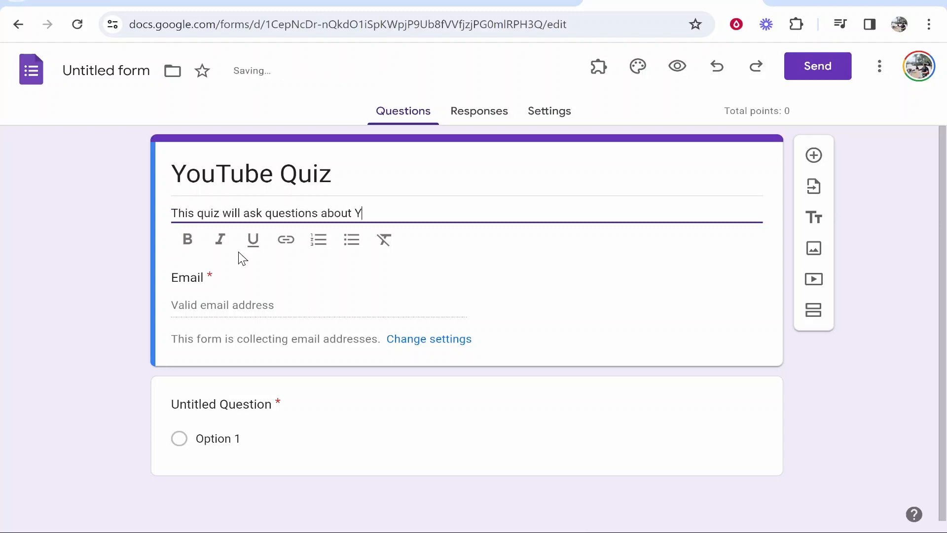
pyautogui.click(241, 258)
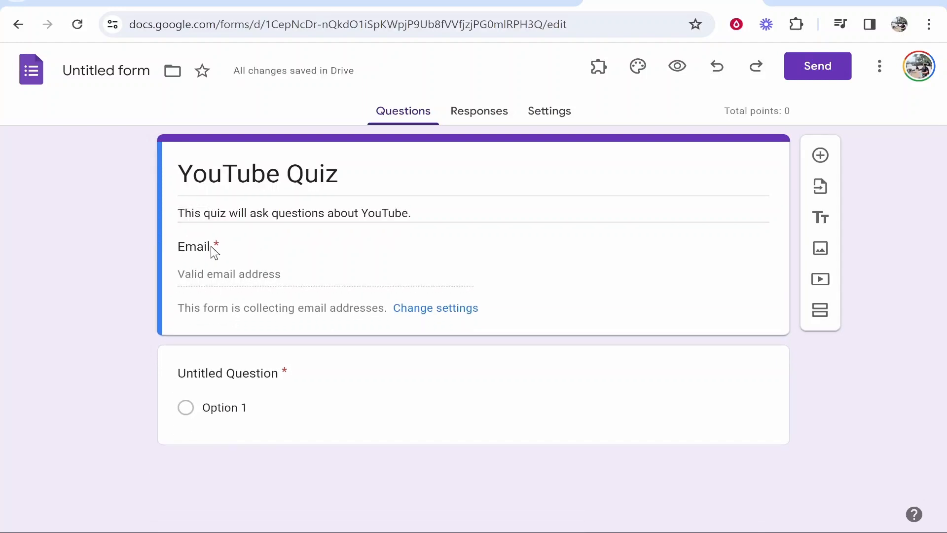
# - Open the untitled question for editing, look through the available question types and keep Multiple choice
pyautogui.moveTo(211, 247); pyautogui.dragTo(176, 244)
pyautogui.click(163, 254)
pyautogui.click(228, 381)
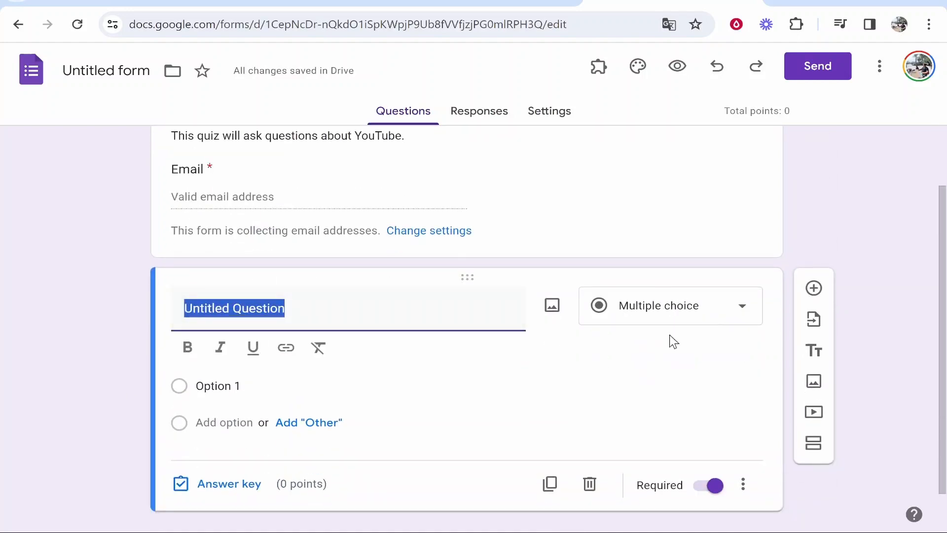
pyautogui.click(690, 325)
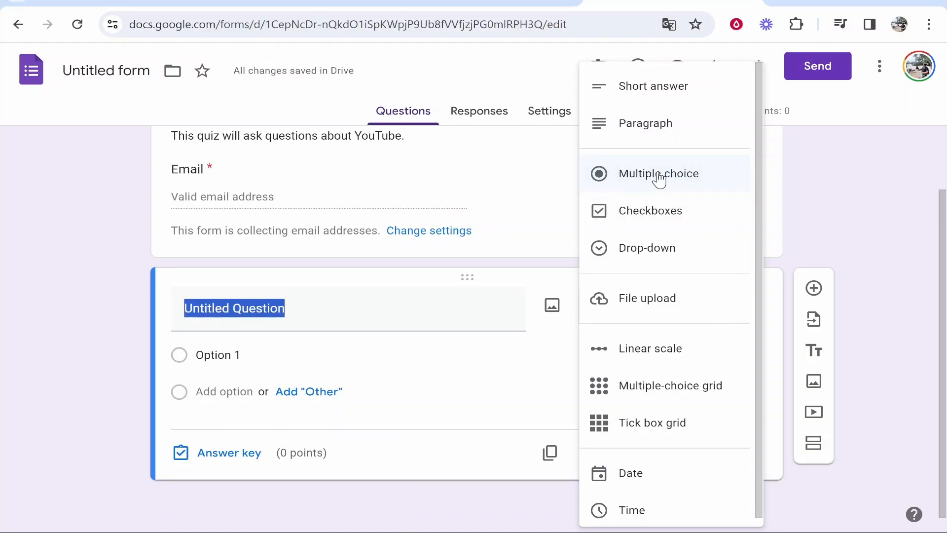
pyautogui.click(640, 180)
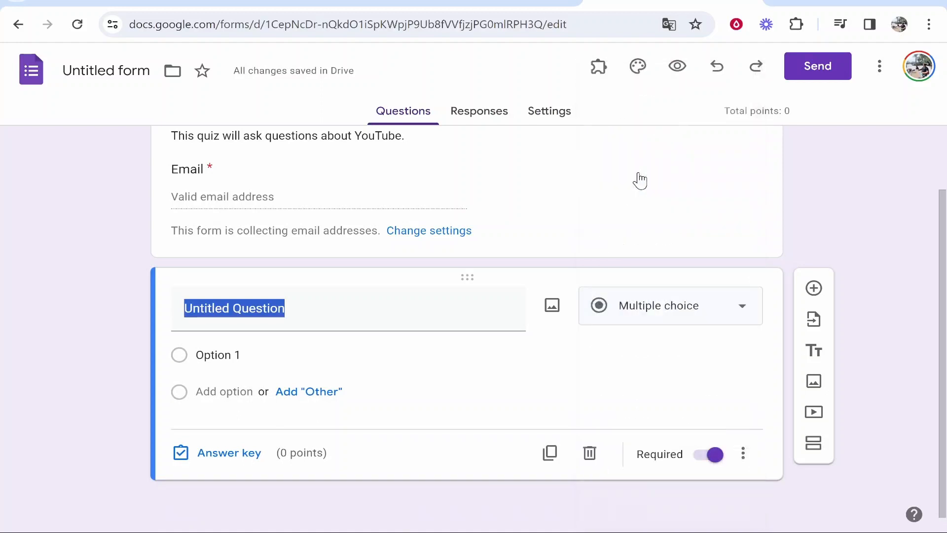
pyautogui.click(664, 303)
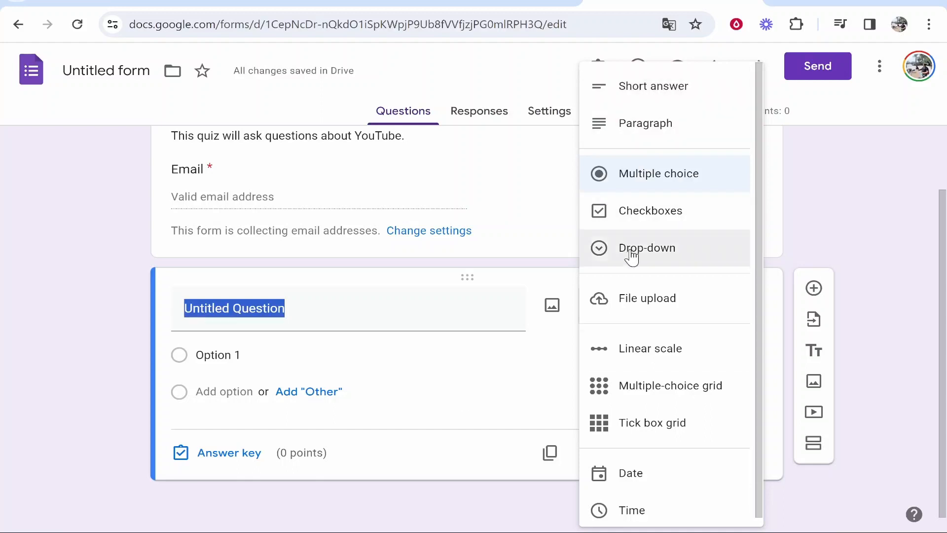
pyautogui.click(468, 349)
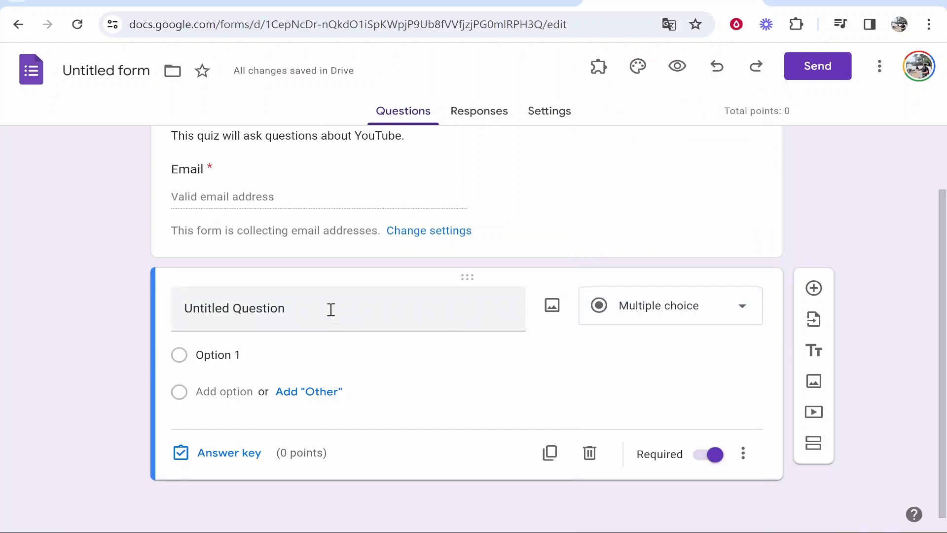
# - Replace the untitled question's text with: Who Created The YouTube Song, "Its Every Day Bro"
pyautogui.click(331, 309)
pyautogui.press('BackSpace')
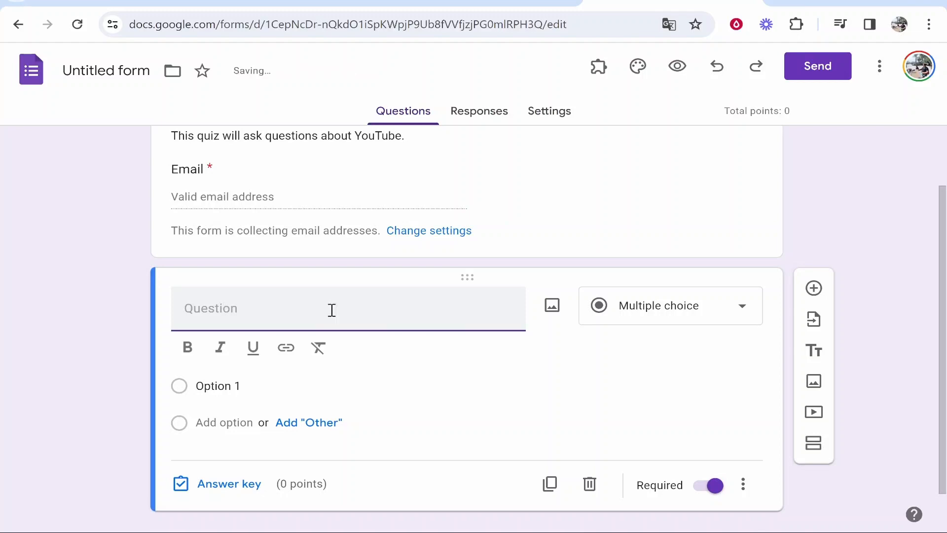
pyautogui.write('Who ')
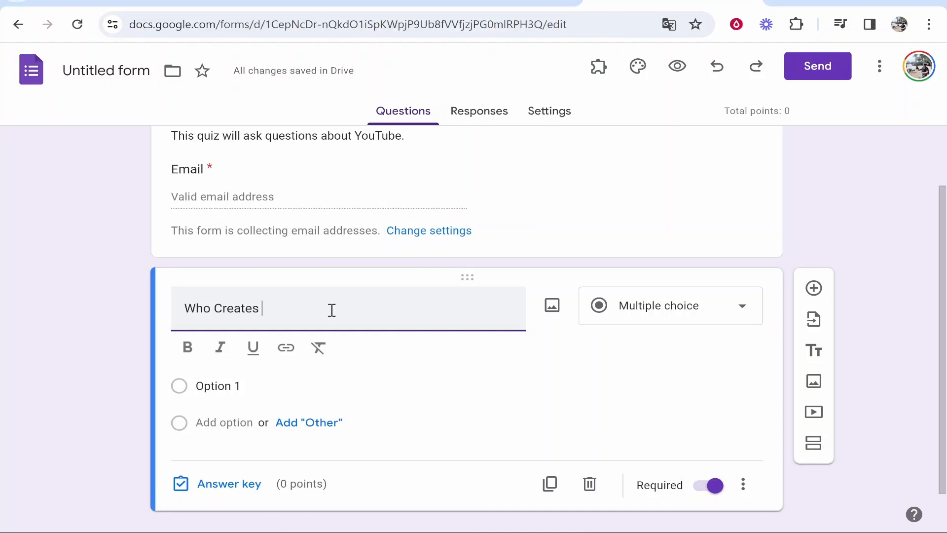
pyautogui.write('Created The YouTube Song, "Its Every Day Bro')
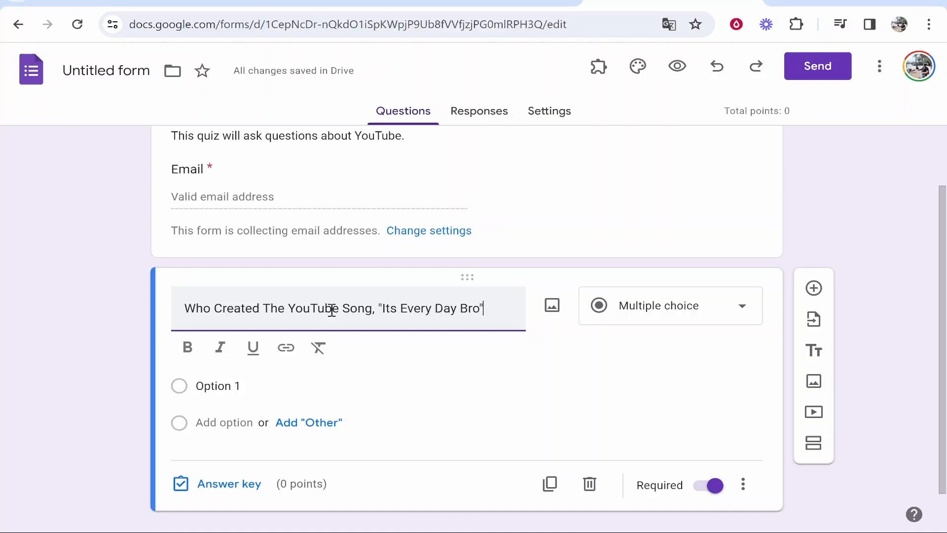
# - Fill in four answer options for the song question: Logan Paul, Pewdiepie, Jake Paul and Mr Beast
pyautogui.click(249, 385)
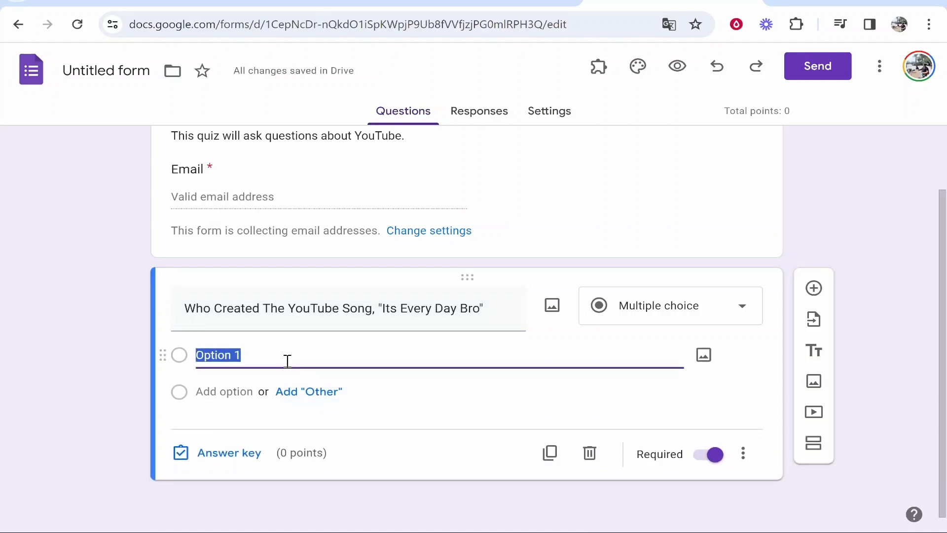
pyautogui.write('Logan Paul')
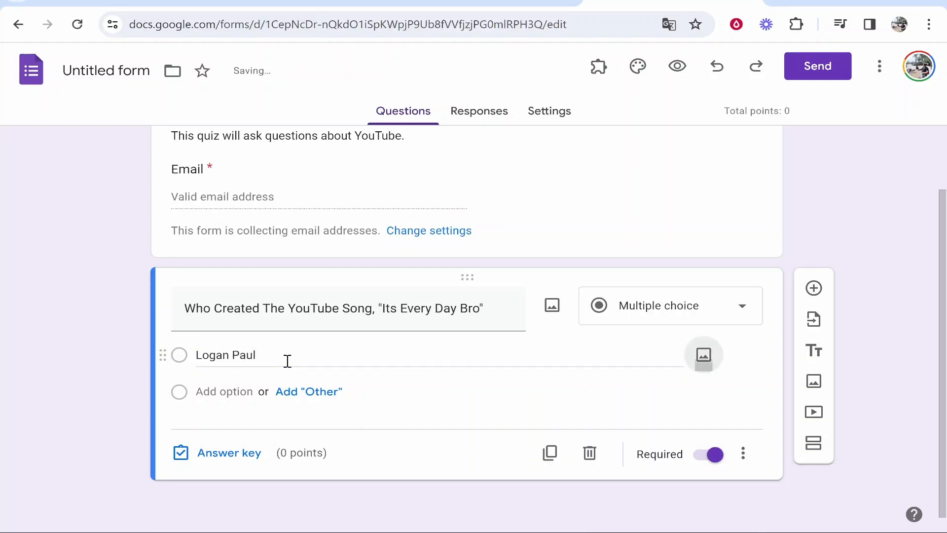
pyautogui.click(245, 391)
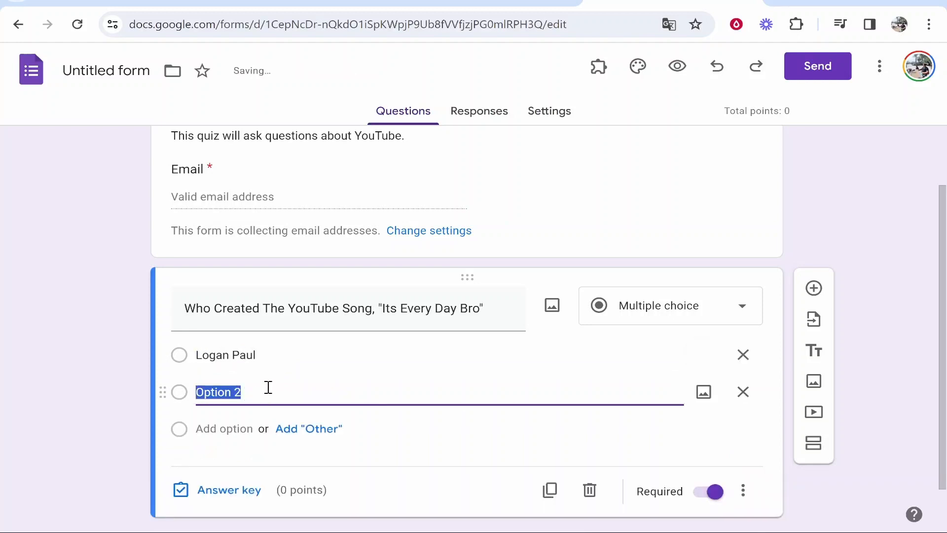
pyautogui.write('Pewdiepie')
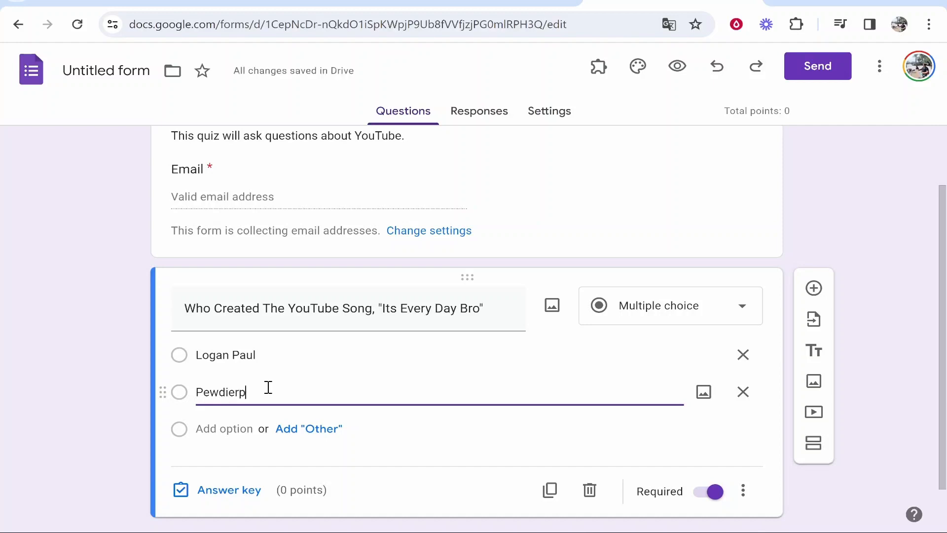
pyautogui.click(231, 430)
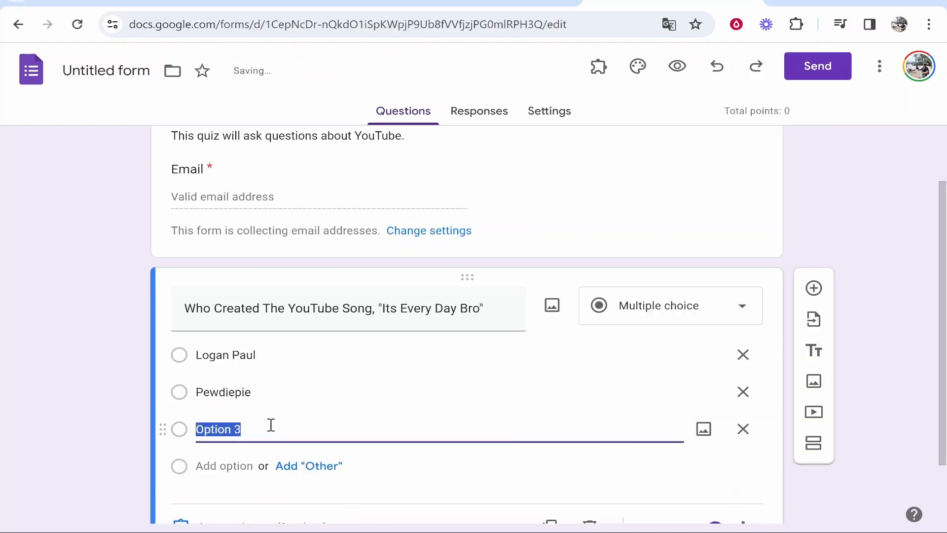
pyautogui.write('Jka')
pyautogui.press('BackSpace')
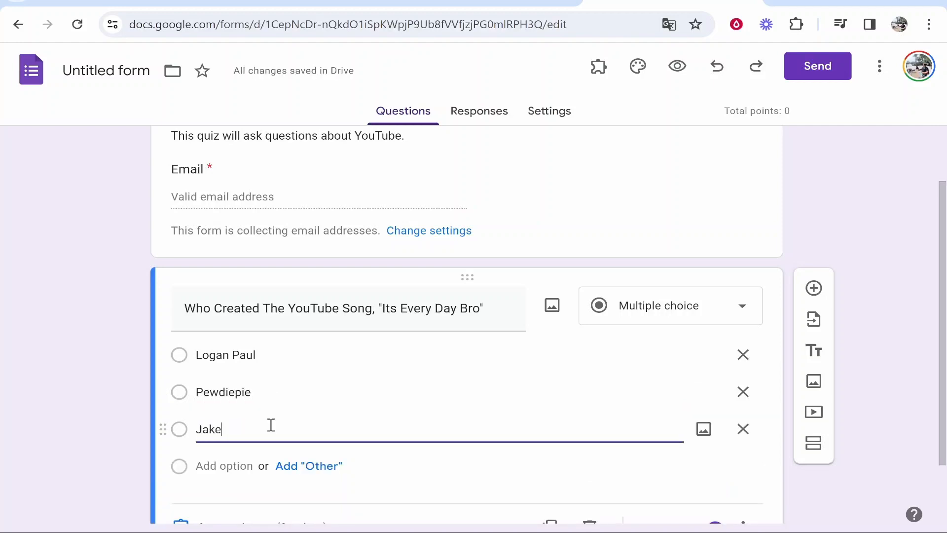
pyautogui.write('ake Paul')
pyautogui.click(217, 466)
pyautogui.write('Mr ')
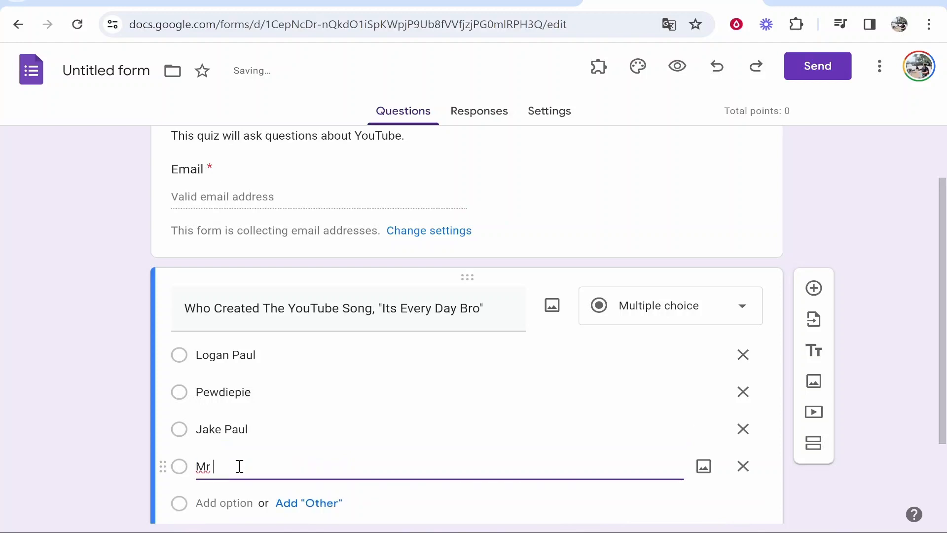
pyautogui.write('Beast')
pyautogui.click(96, 436)
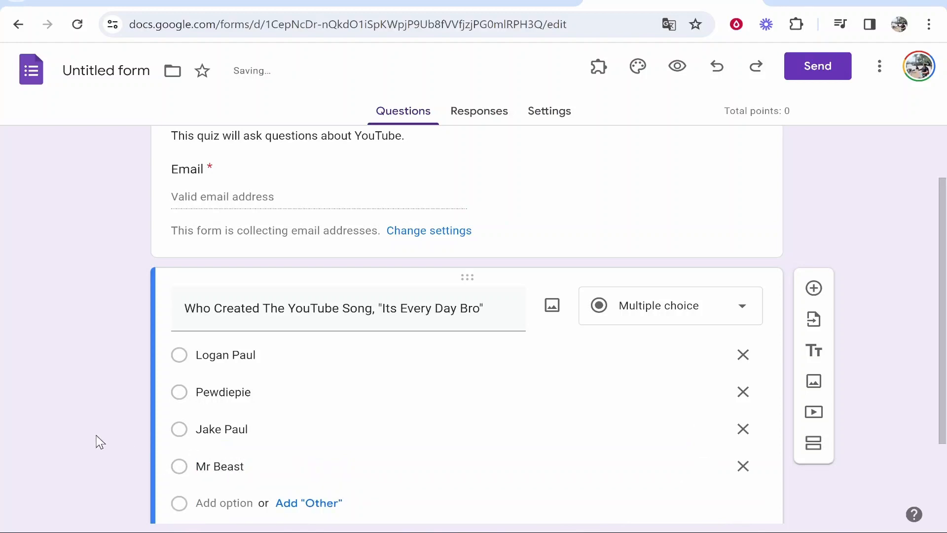
# - Set the song question's answer key to 1 point with Jake Paul as the correct answer
pyautogui.scroll(-2, 299, 426)
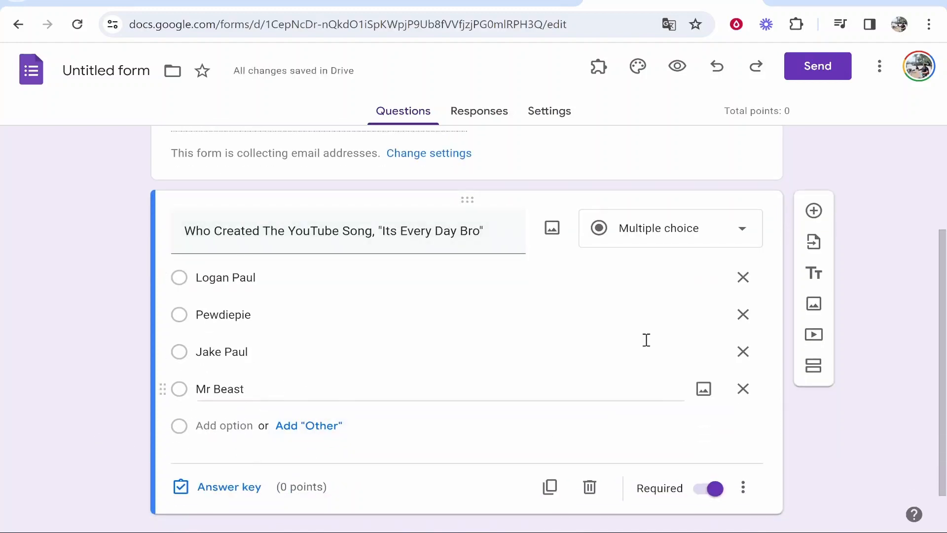
pyautogui.click(199, 488)
pyautogui.click(703, 277)
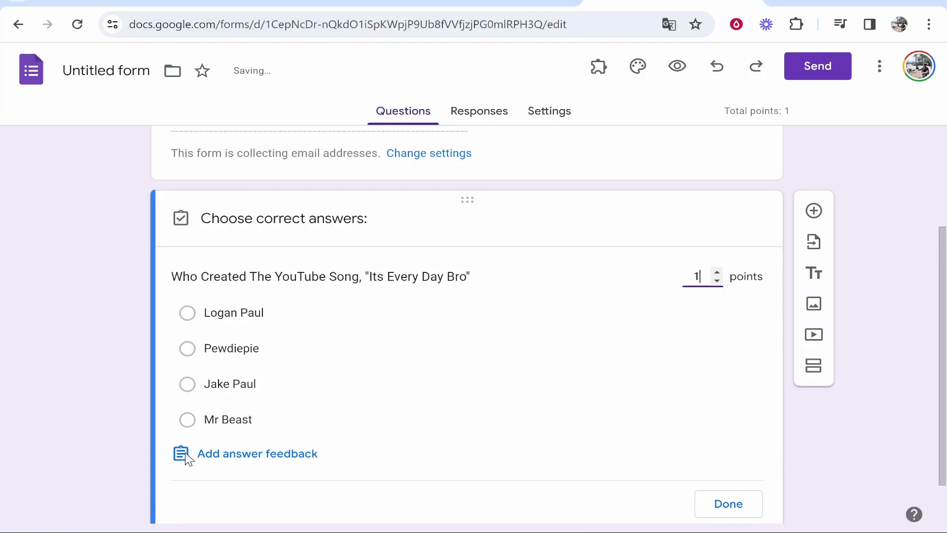
pyautogui.click(189, 389)
pyautogui.scroll(-1, 651, 391)
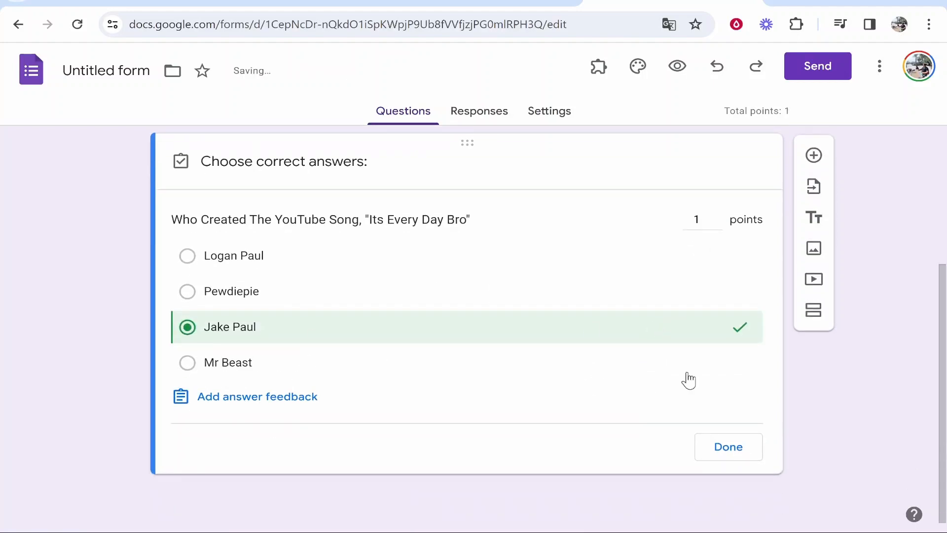
pyautogui.click(727, 450)
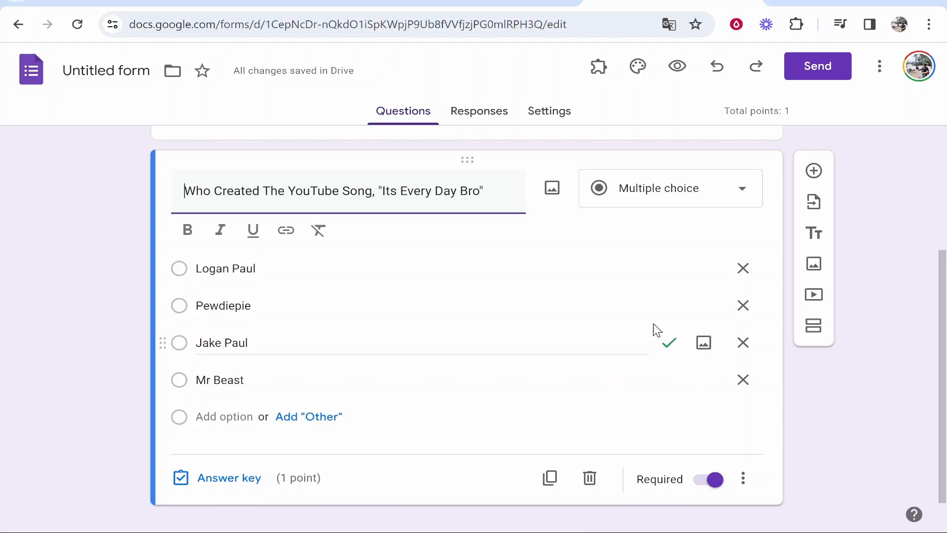
# - Add the feedback "Well, done!" for correct answers to the song question and close its answer key
pyautogui.click(237, 481)
pyautogui.click(247, 435)
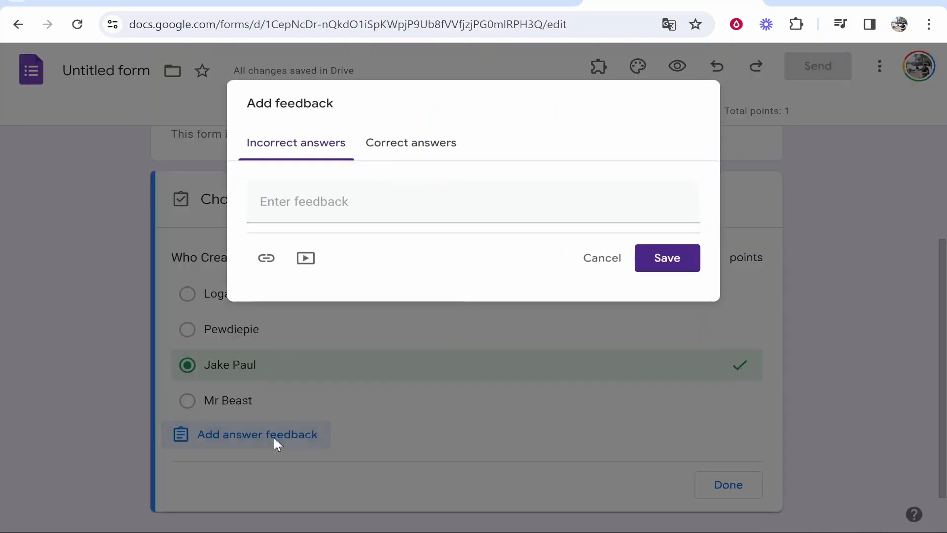
pyautogui.click(314, 197)
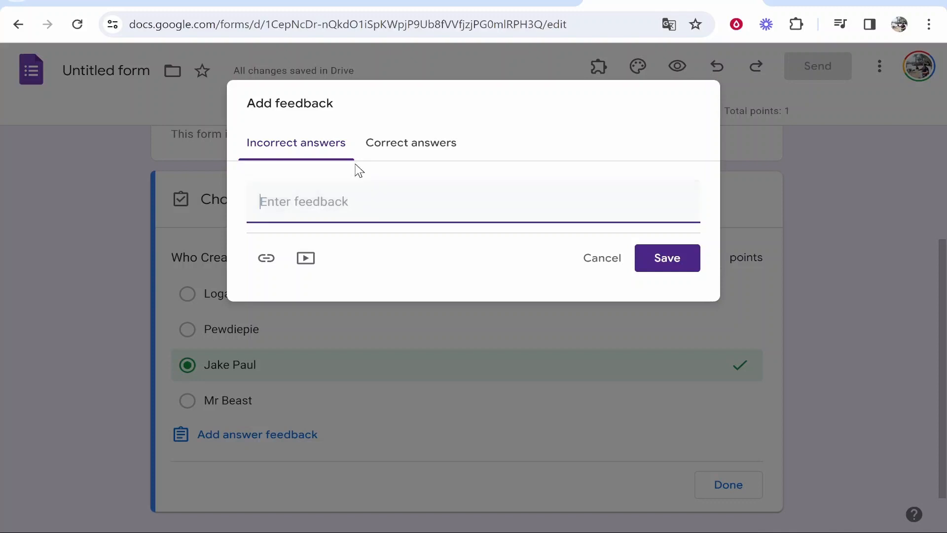
pyautogui.click(387, 157)
pyautogui.click(396, 196)
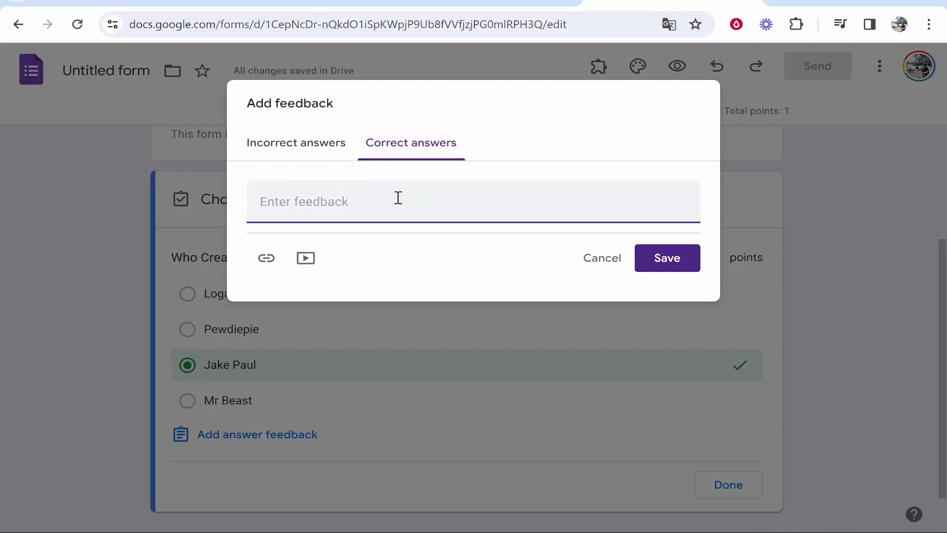
pyautogui.write('Well, d')
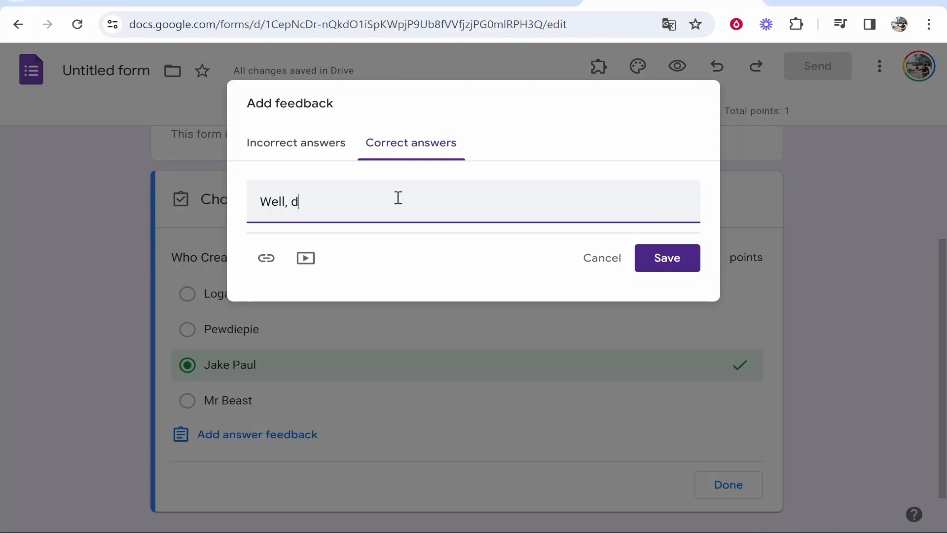
pyautogui.write('one!')
pyautogui.click(677, 263)
pyautogui.scroll(-2, 560, 387)
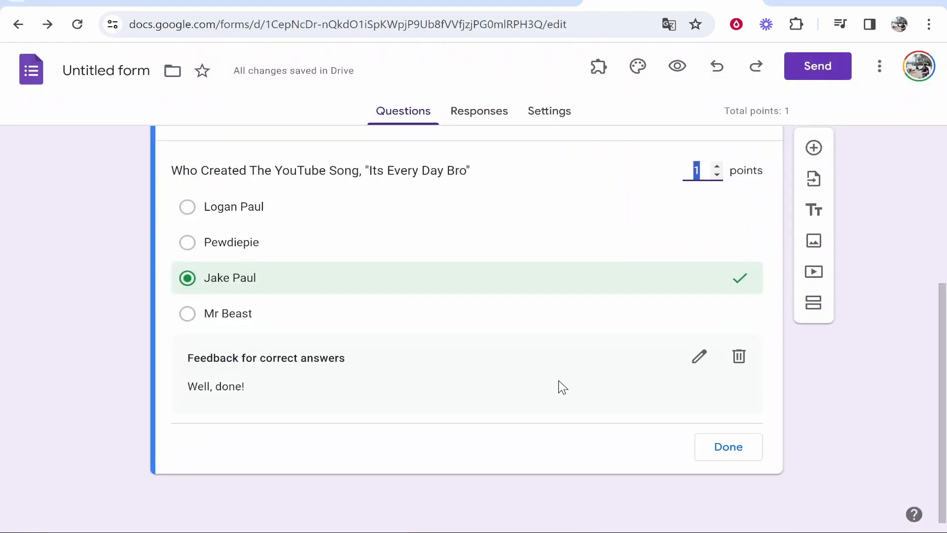
pyautogui.click(743, 454)
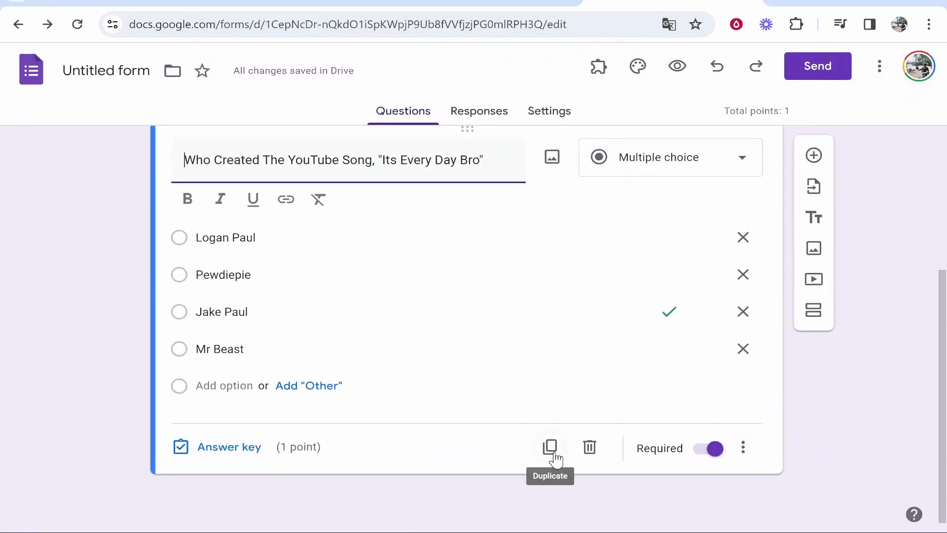
# - Add a new multiple-choice question below the song question with the text "Who is the most subscribed to YouTuber"
pyautogui.scroll(1, 268, 472)
pyautogui.scroll(4, 267, 472)
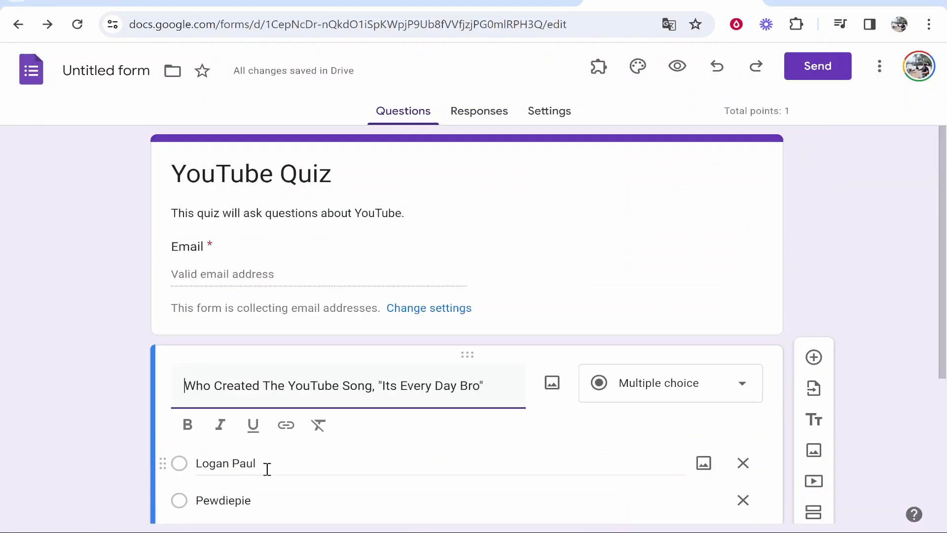
pyautogui.scroll(-5, 266, 473)
pyautogui.click(814, 157)
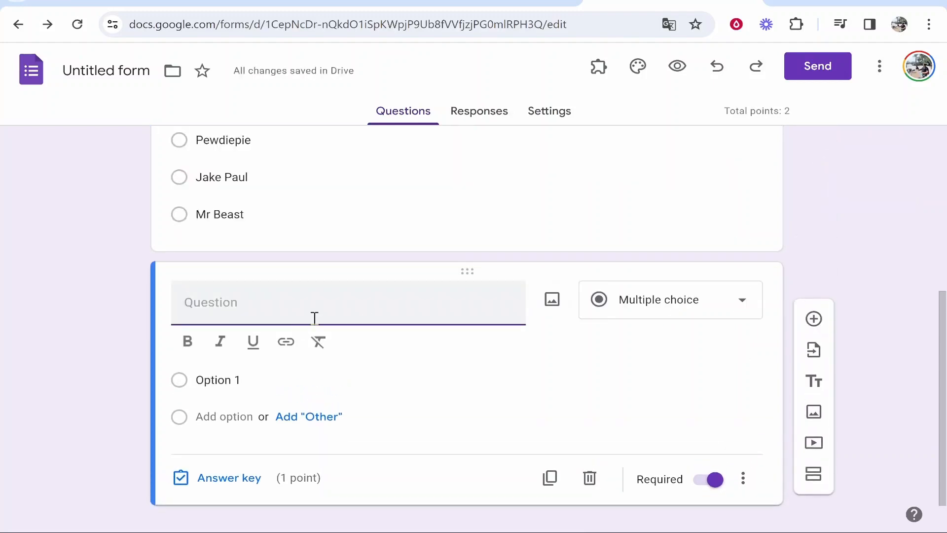
pyautogui.write('Who is the most sub')
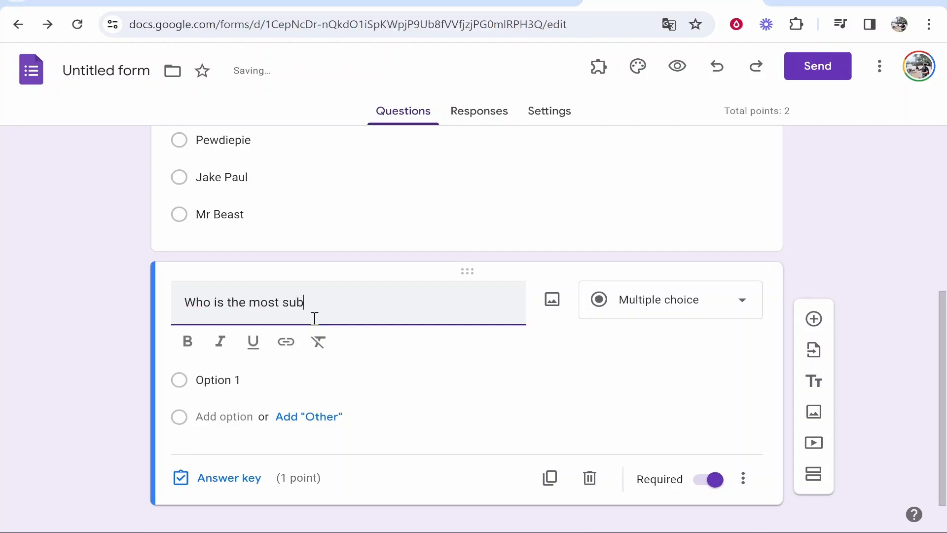
pyautogui.write('scribed to YouT')
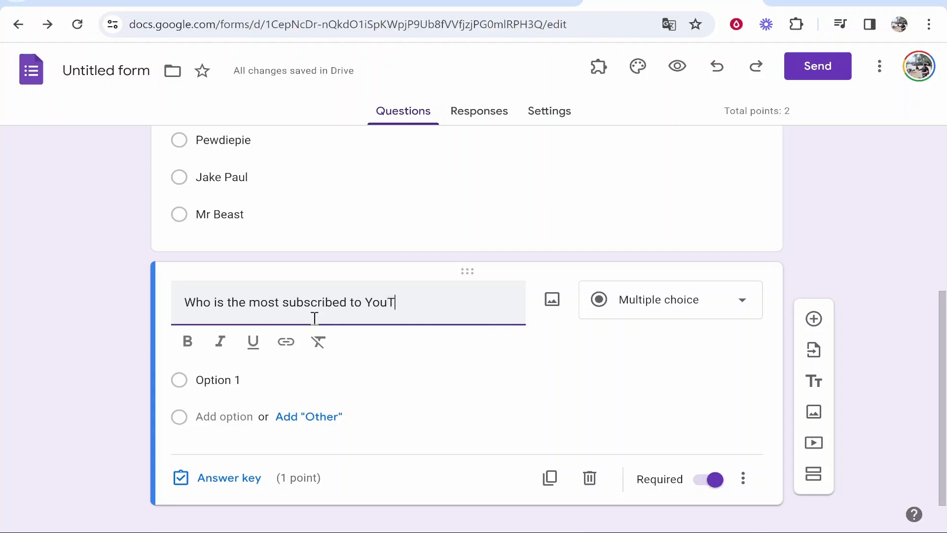
pyautogui.write('uber')
# - Fill in three answer options for the second question: Mr Beast, Logan Paul and KSI
pyautogui.click(239, 378)
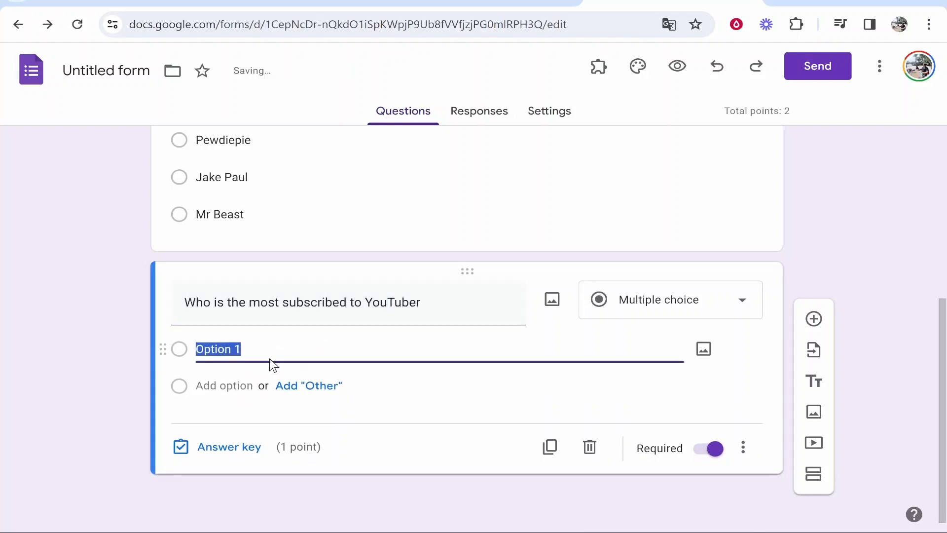
pyautogui.write('Mr Beast')
pyautogui.click(231, 384)
pyautogui.write('Lo')
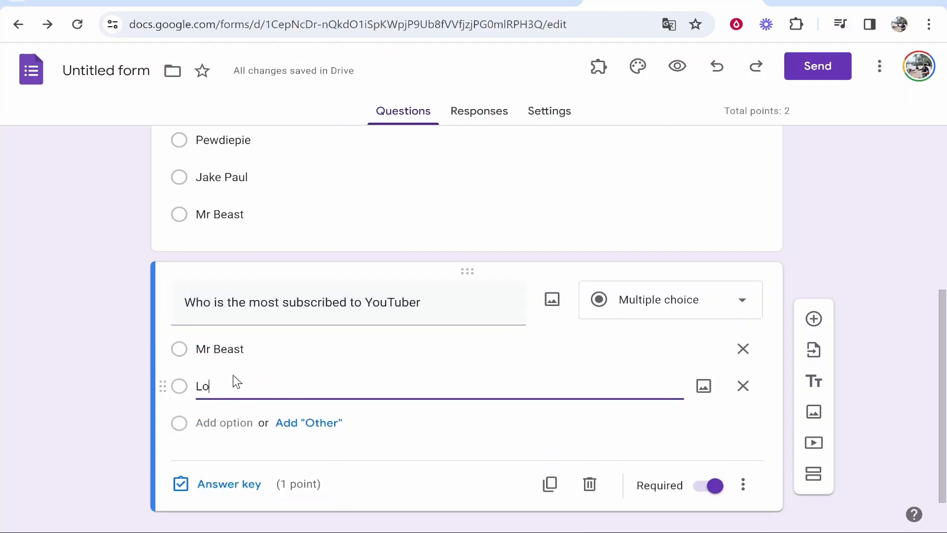
pyautogui.write('gan Paul')
pyautogui.click(237, 422)
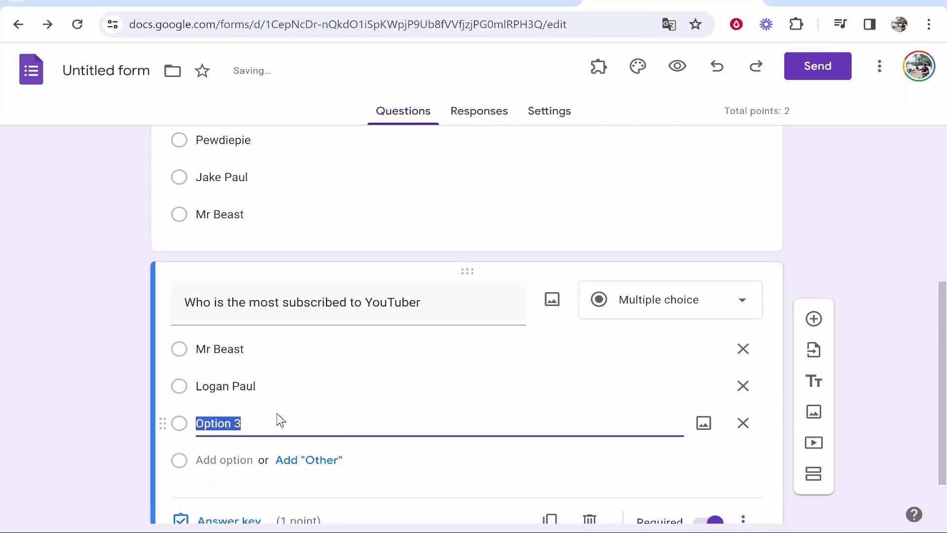
pyautogui.write('Ksi')
pyautogui.click(94, 339)
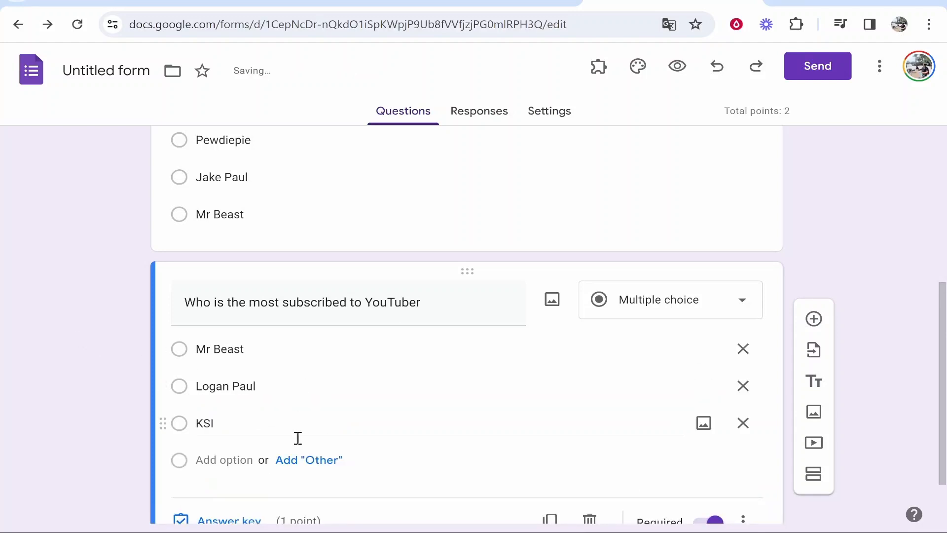
pyautogui.click(673, 354)
pyautogui.scroll(-2, 281, 415)
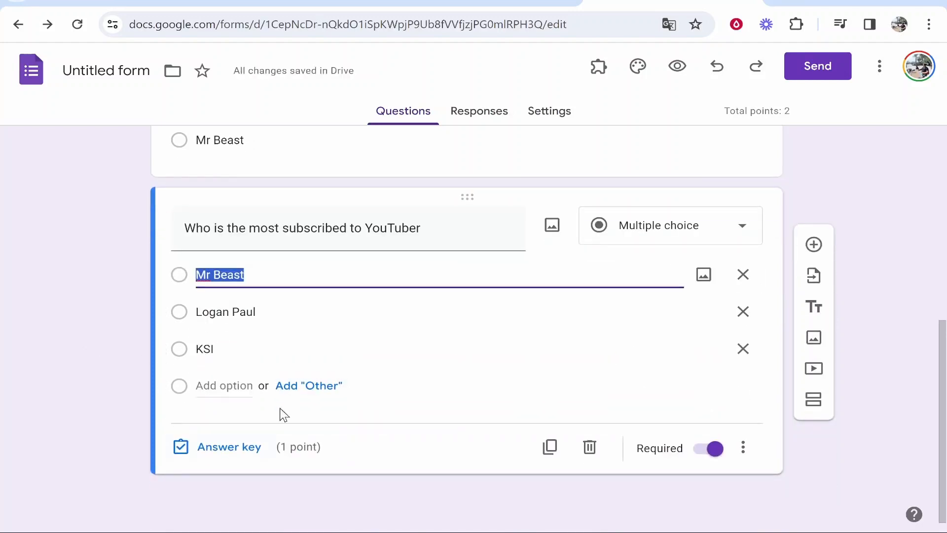
# - Set the second question's answer key to Mr Beast as the correct answer, worth 1 point, and close it
pyautogui.click(222, 449)
pyautogui.click(692, 313)
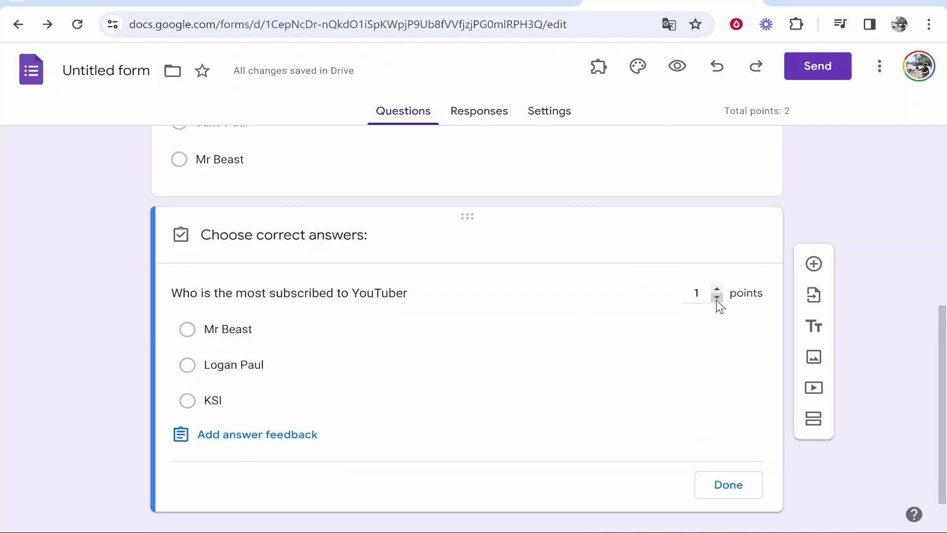
pyautogui.click(187, 330)
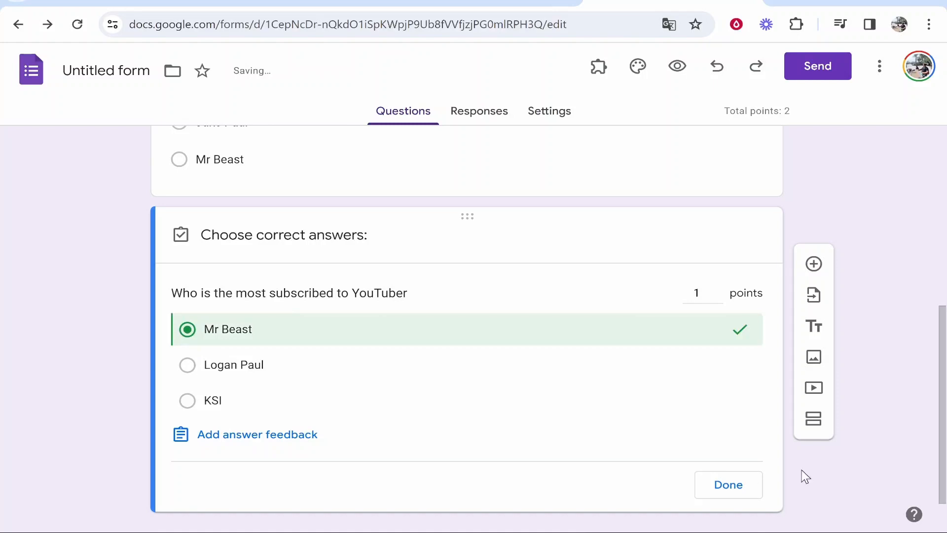
pyautogui.click(733, 483)
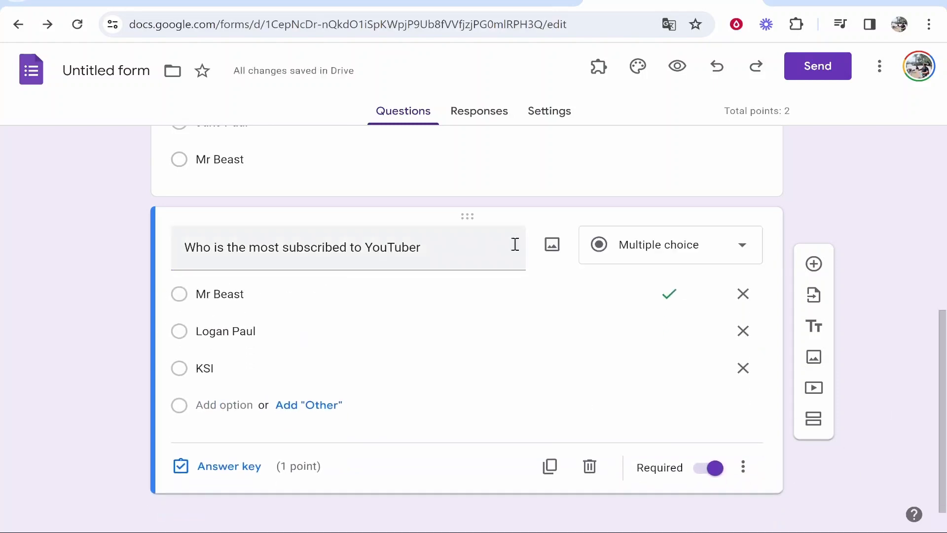
# - Turn on email notifications for new responses in the form's responses section
pyautogui.scroll(7, 751, 291)
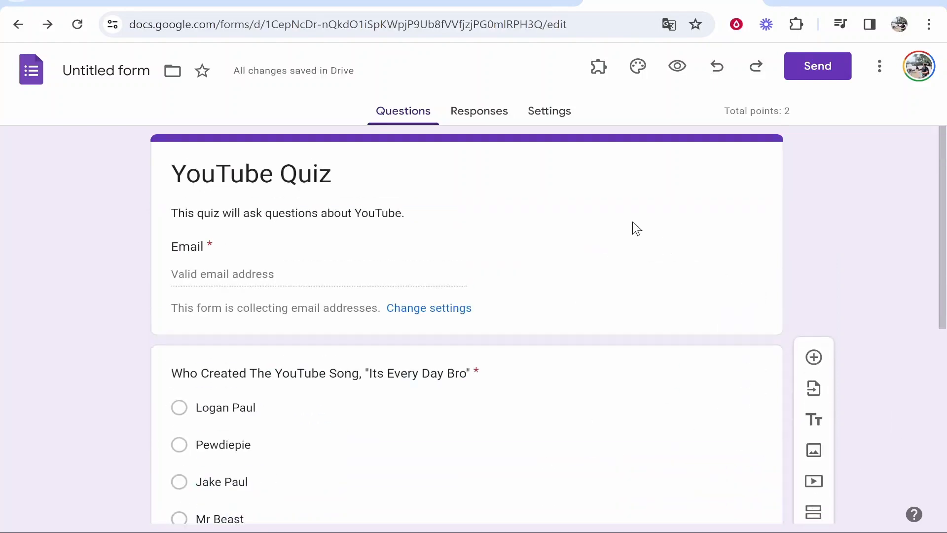
pyautogui.click(482, 118)
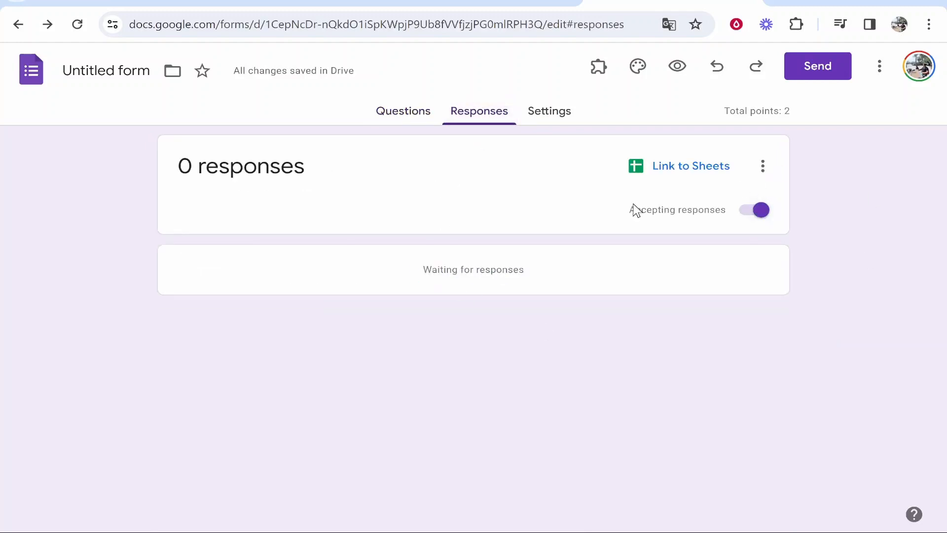
pyautogui.moveTo(634, 205); pyautogui.dragTo(706, 212)
pyautogui.click(867, 250)
pyautogui.click(764, 171)
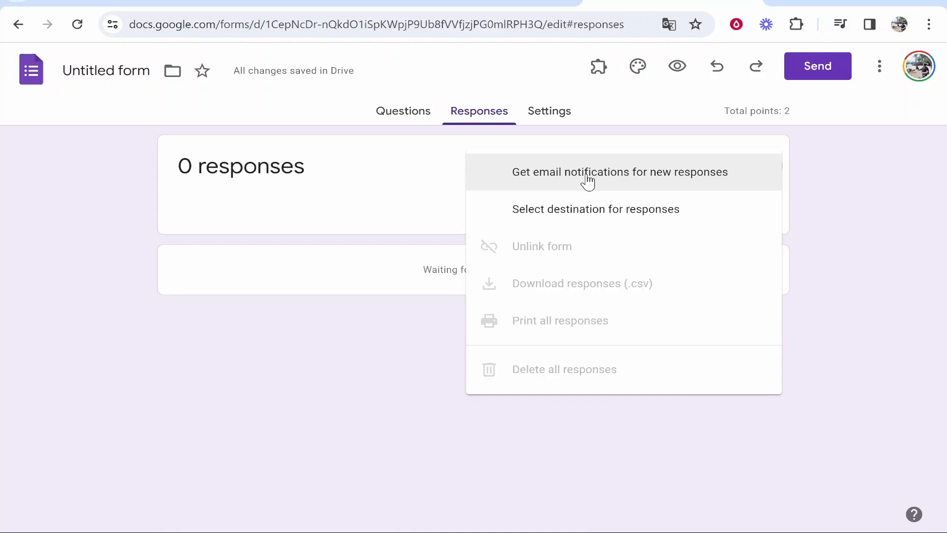
pyautogui.click(525, 179)
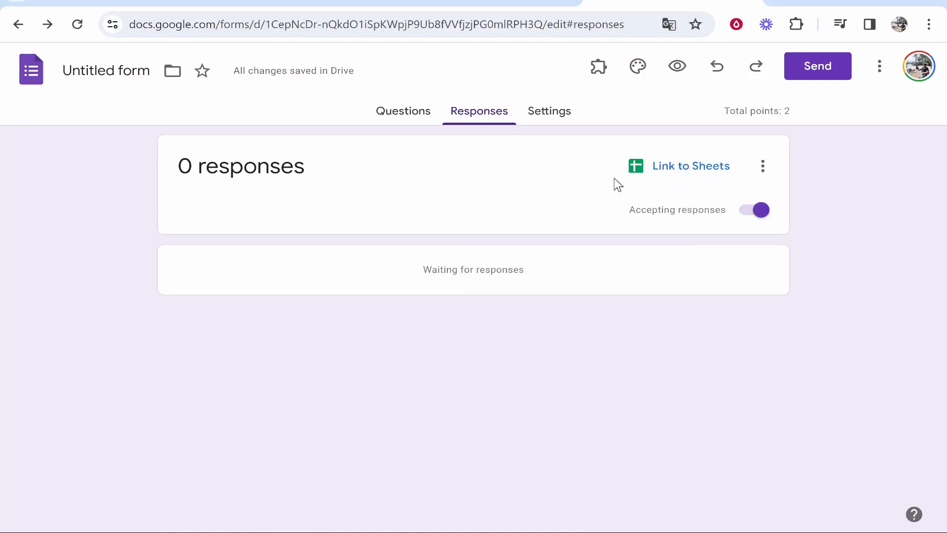
# - Link the form's responses to a new spreadsheet named "YouTube Quiz Responses"
pyautogui.click(669, 175)
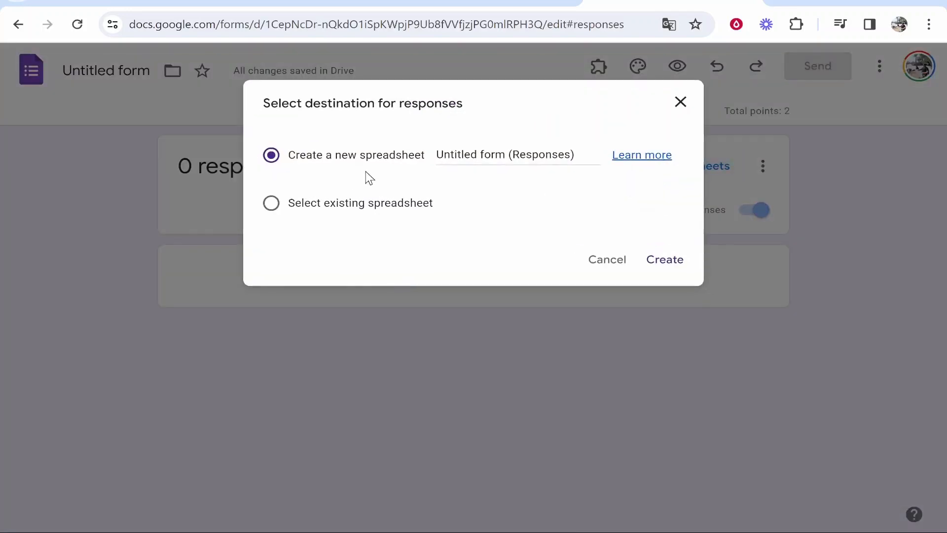
pyautogui.moveTo(575, 145); pyautogui.dragTo(430, 138)
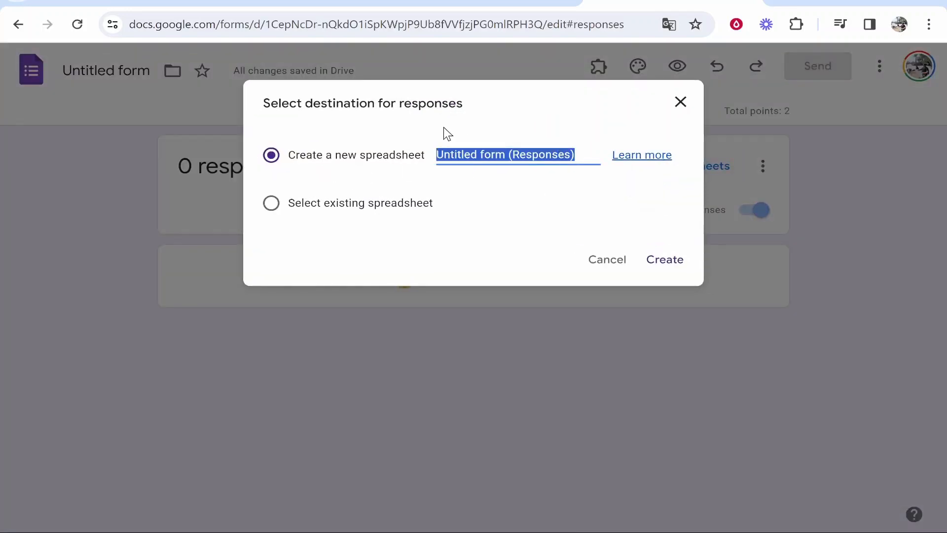
pyautogui.press('BackSpace')
pyautogui.write('YouTube')
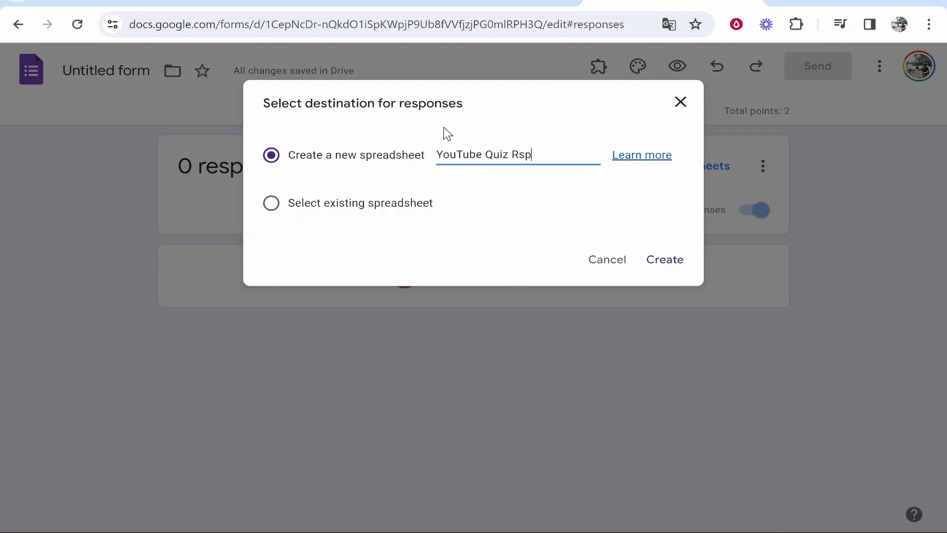
pyautogui.write(' Quiz Responses')
pyautogui.click(676, 261)
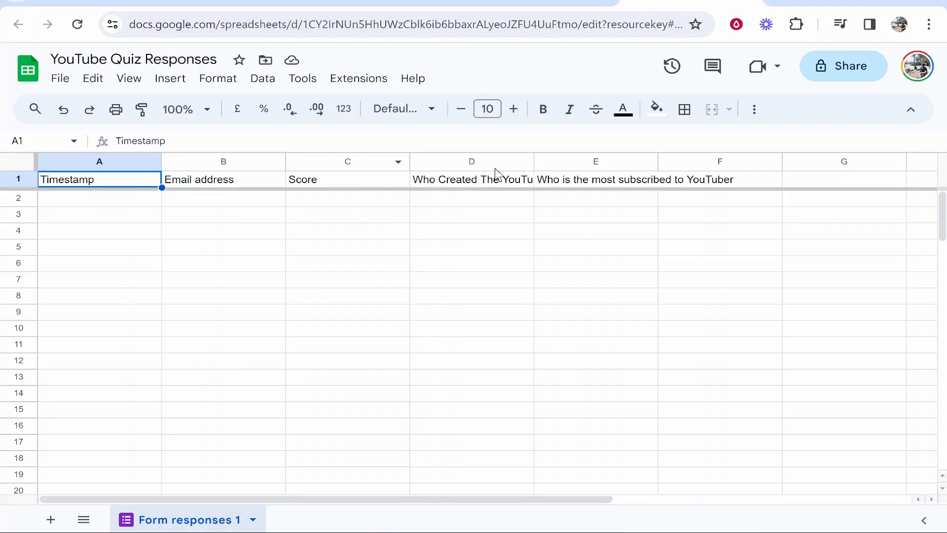
# - Widen column D of the responses spreadsheet to fit the full song question, and return to the form's questions
pyautogui.moveTo(535, 161); pyautogui.dragTo(723, 161)
pyautogui.click(769, 10)
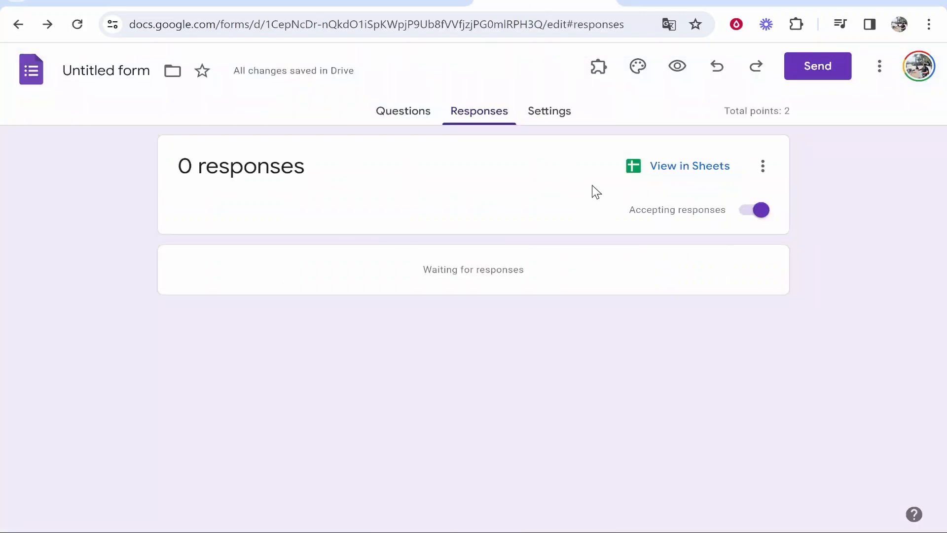
pyautogui.click(662, 2)
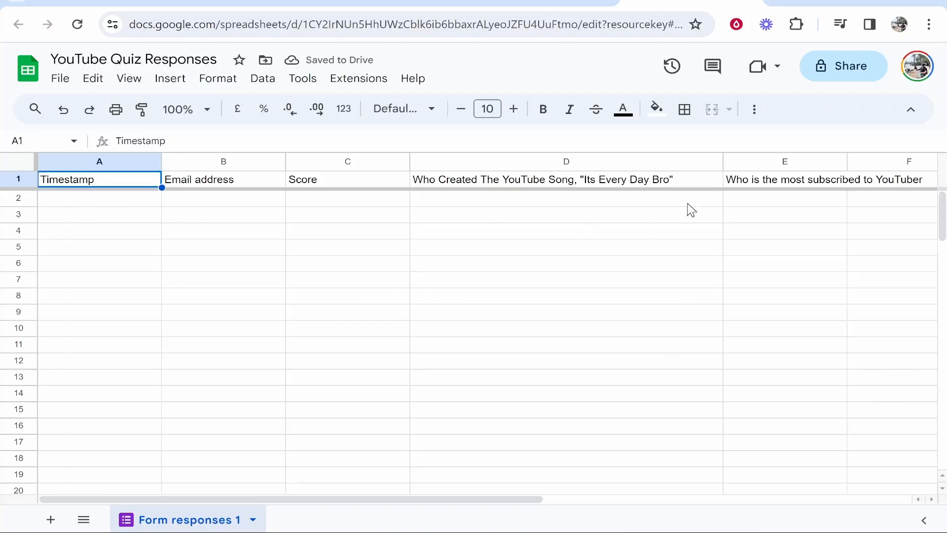
pyautogui.click(545, 2)
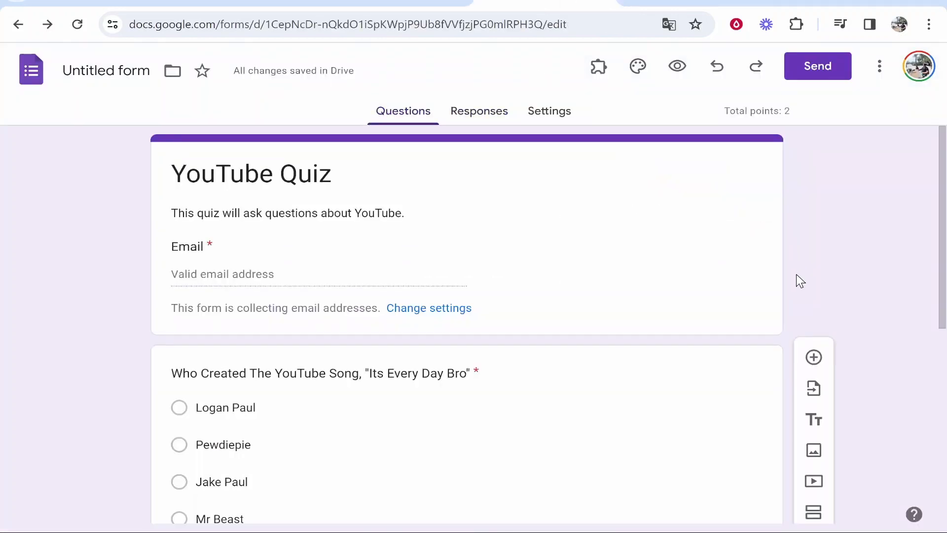
# - Generate a shortened link for sending the form and copy it
pyautogui.click(831, 67)
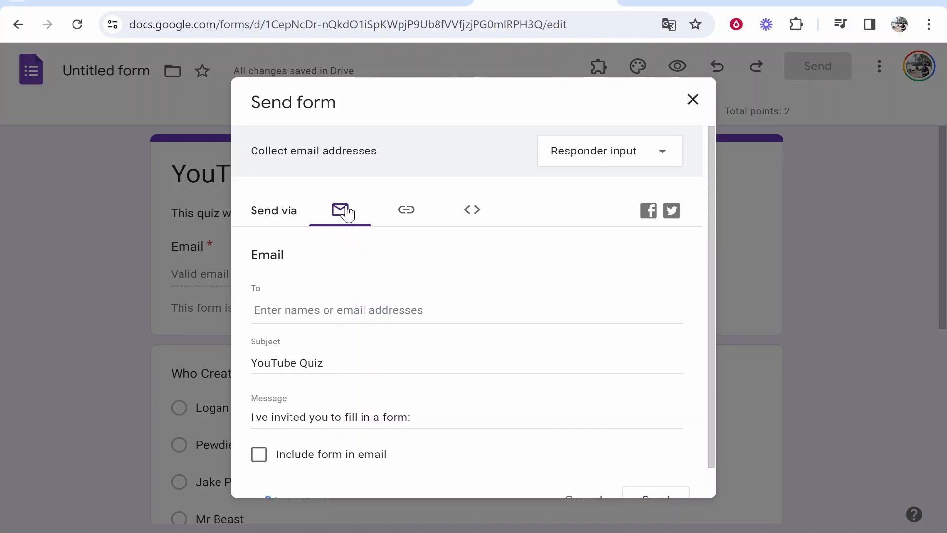
pyautogui.click(384, 223)
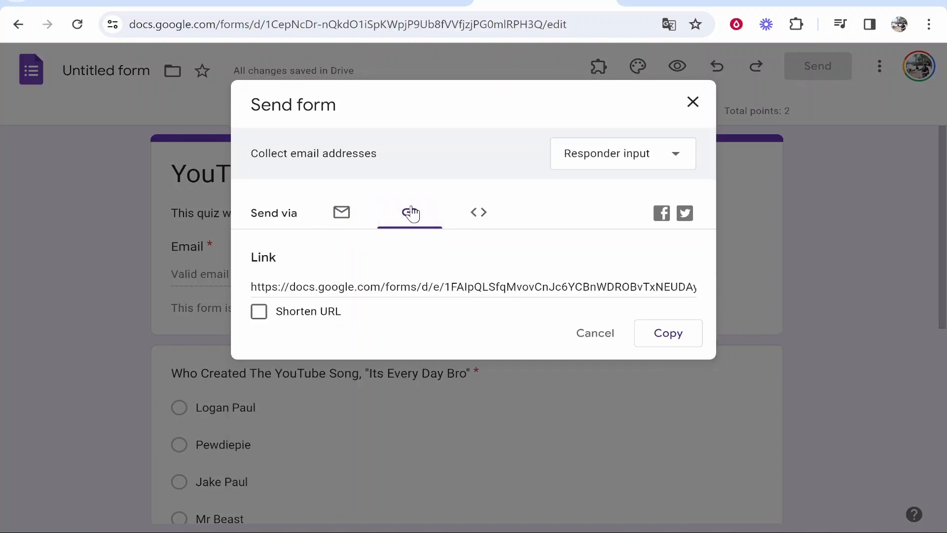
pyautogui.click(259, 312)
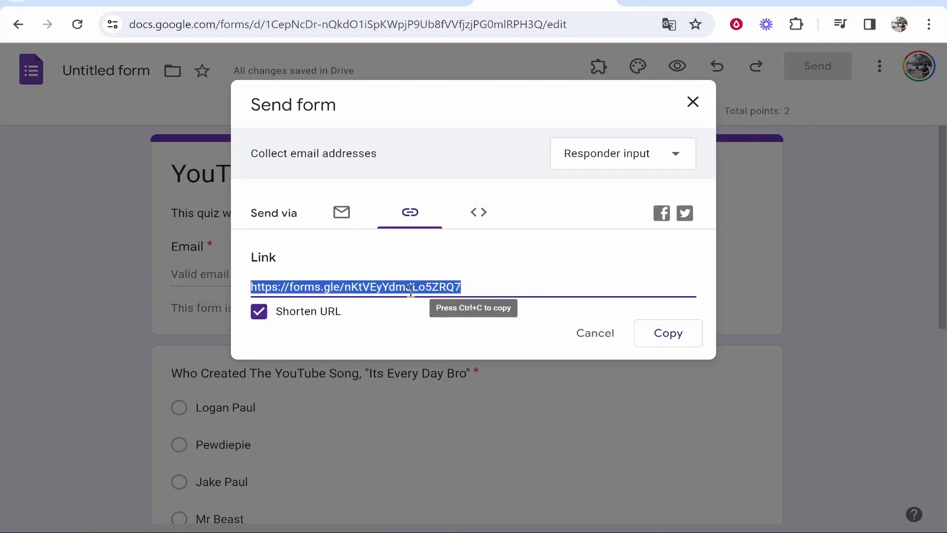
pyautogui.rightClick(443, 296)
pyautogui.click(484, 75)
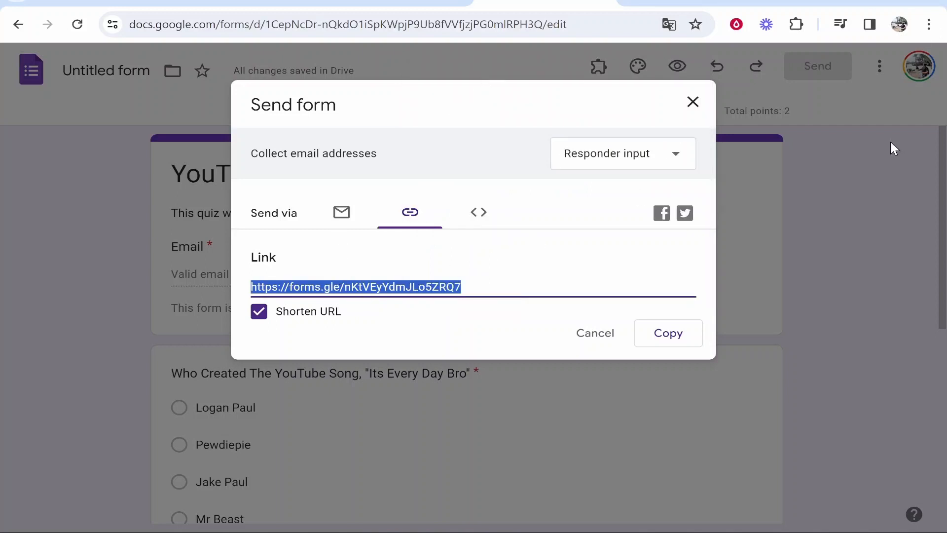
# - Open the copied quiz link in a new browser tab
pyautogui.hotkey('ctrl', 't')
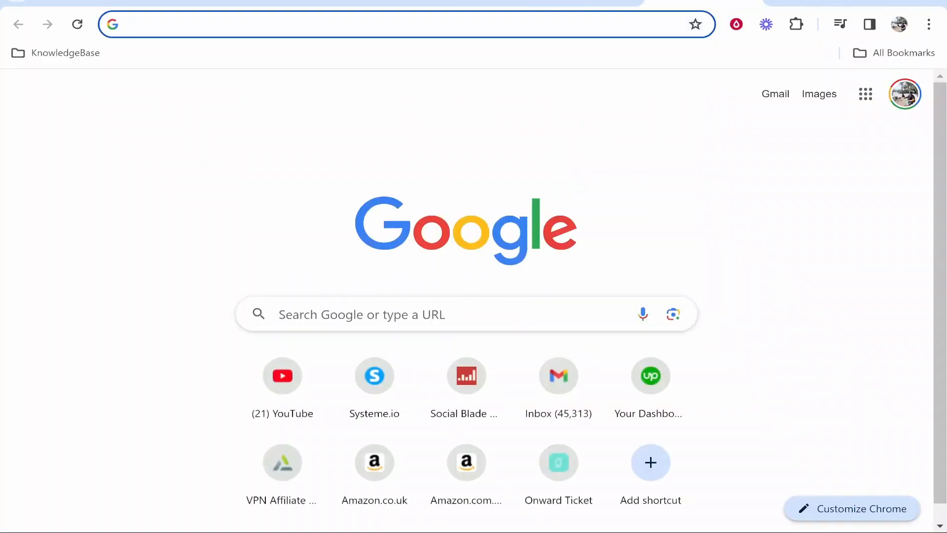
pyautogui.hotkey('ctrl', 'v')
pyautogui.press('Return')
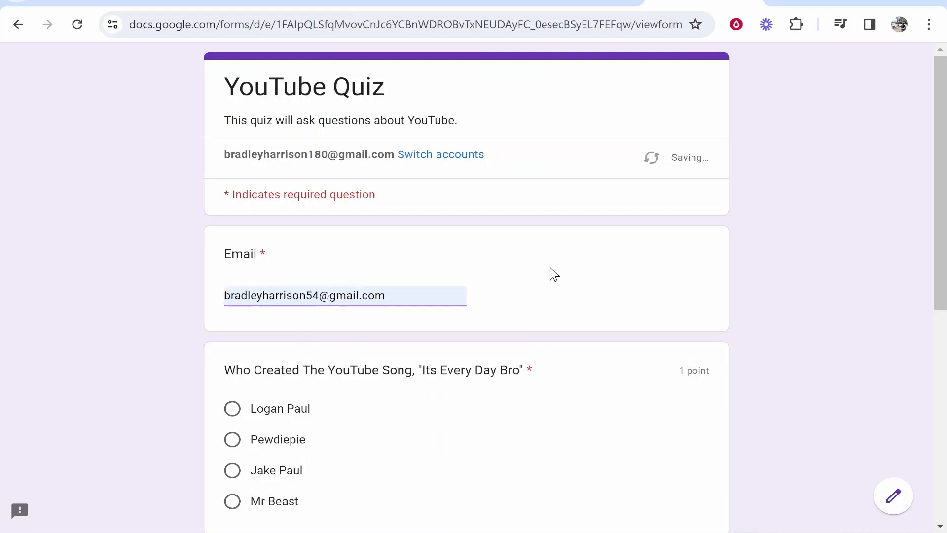
# - Answer the song question with Jake Paul and the most-subscribed question with KSI, and submit the quiz
pyautogui.click(551, 269)
pyautogui.scroll(-2, 457, 281)
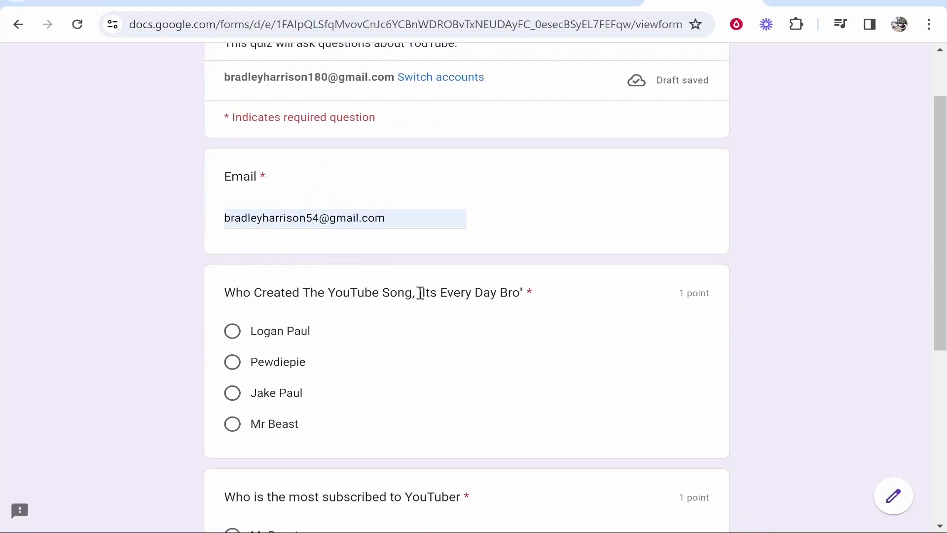
pyautogui.scroll(-2, 320, 305)
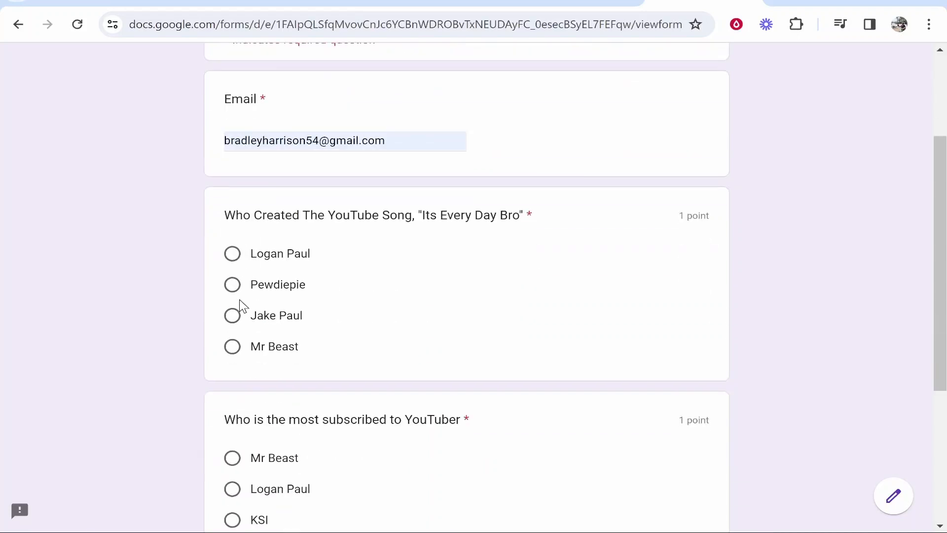
pyautogui.click(231, 322)
pyautogui.scroll(-4, 227, 318)
pyautogui.click(227, 369)
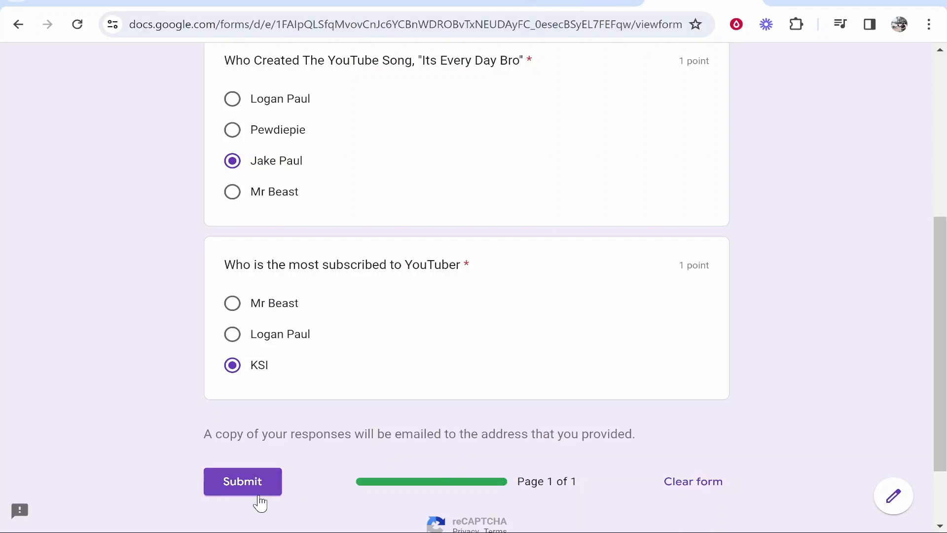
pyautogui.click(241, 486)
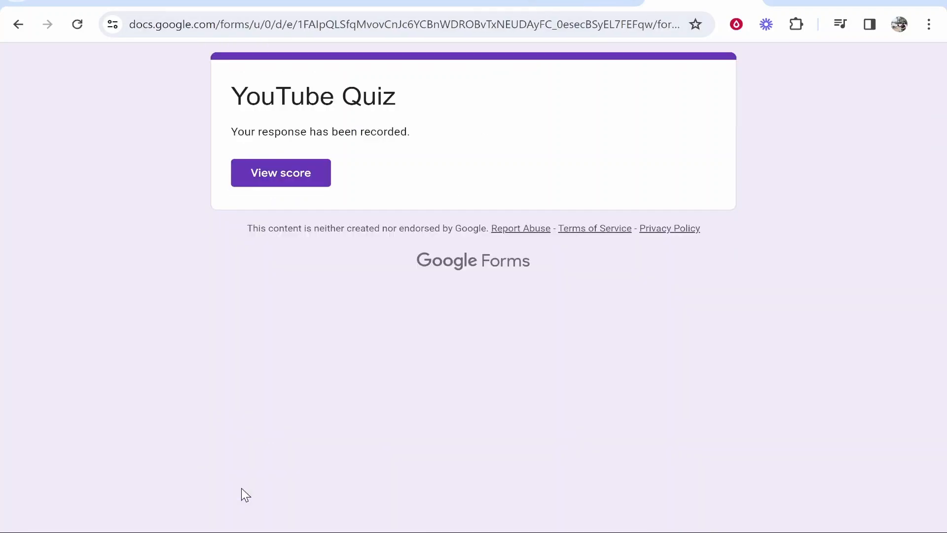
# - Review the submitted quiz's score and feedback, and check the recorded score in the YouTube Quiz Responses spreadsheet
pyautogui.moveTo(247, 138); pyautogui.dragTo(419, 131)
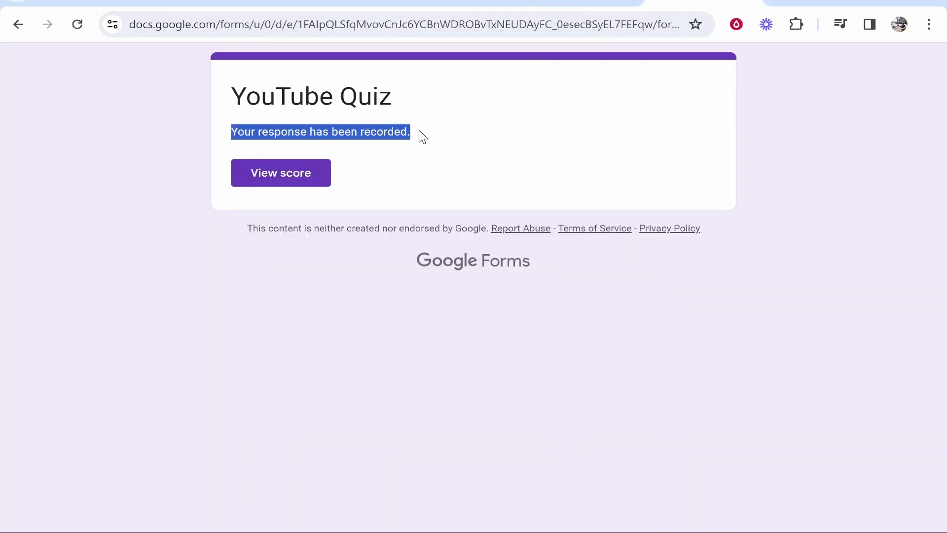
pyautogui.click(410, 125)
pyautogui.click(288, 181)
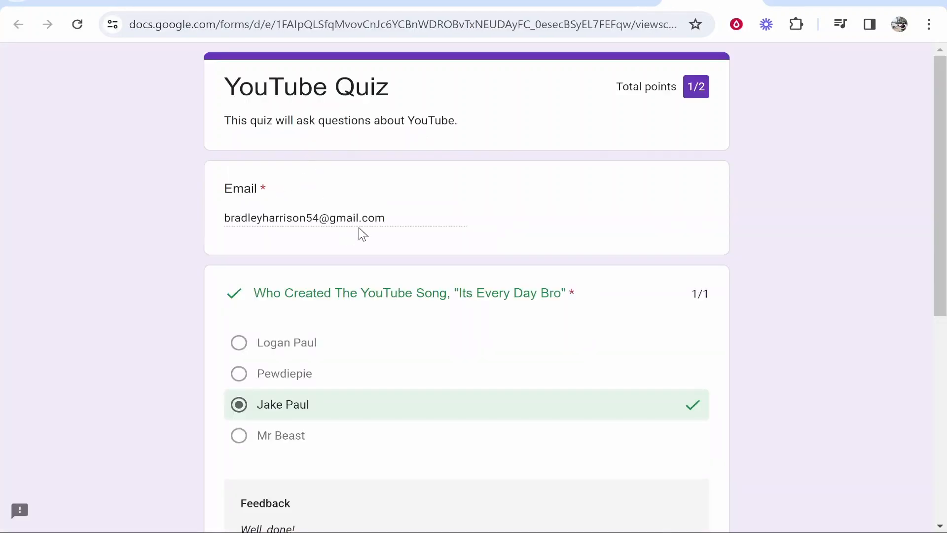
pyautogui.scroll(-6, 353, 230)
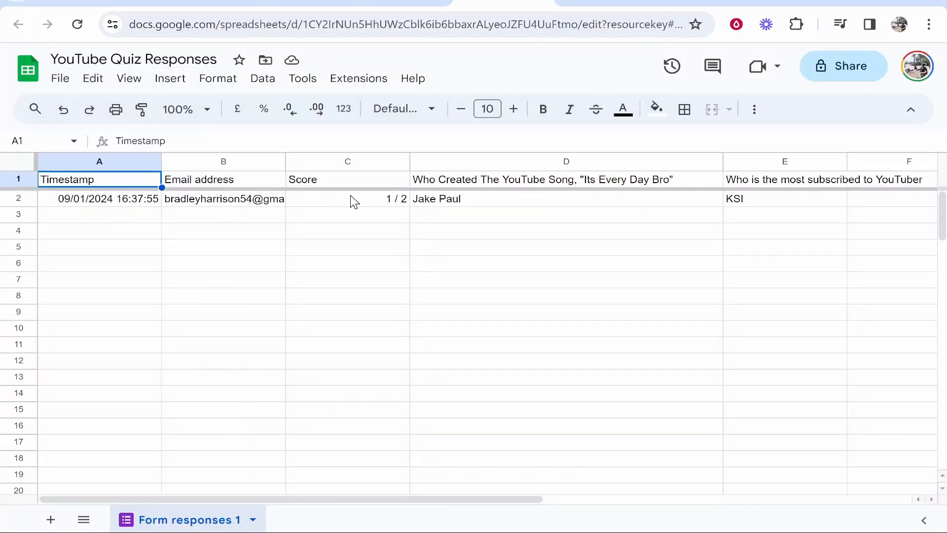
pyautogui.click(388, 205)
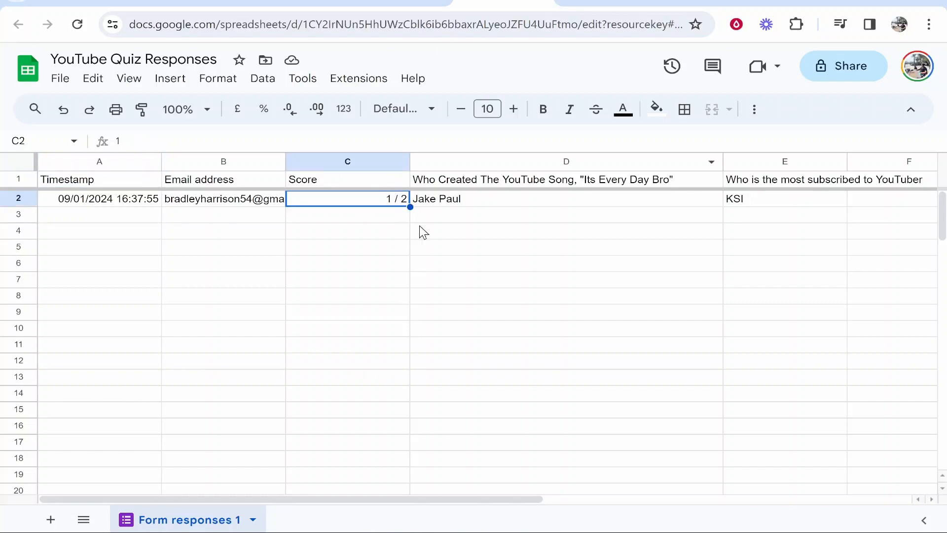